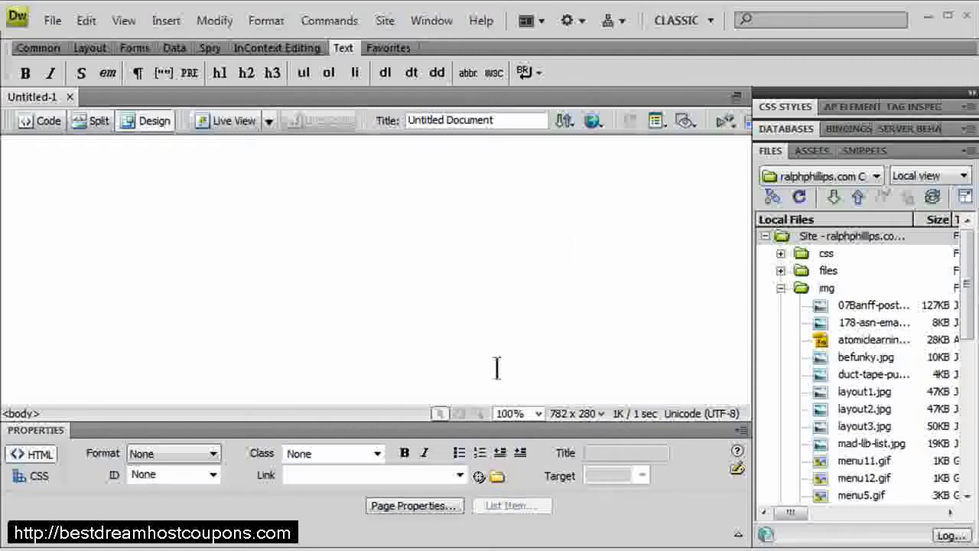
# Open the CIS 125DW Dreamweaver course folder from the Start menu in a file explorer window.
pyautogui.press('super')
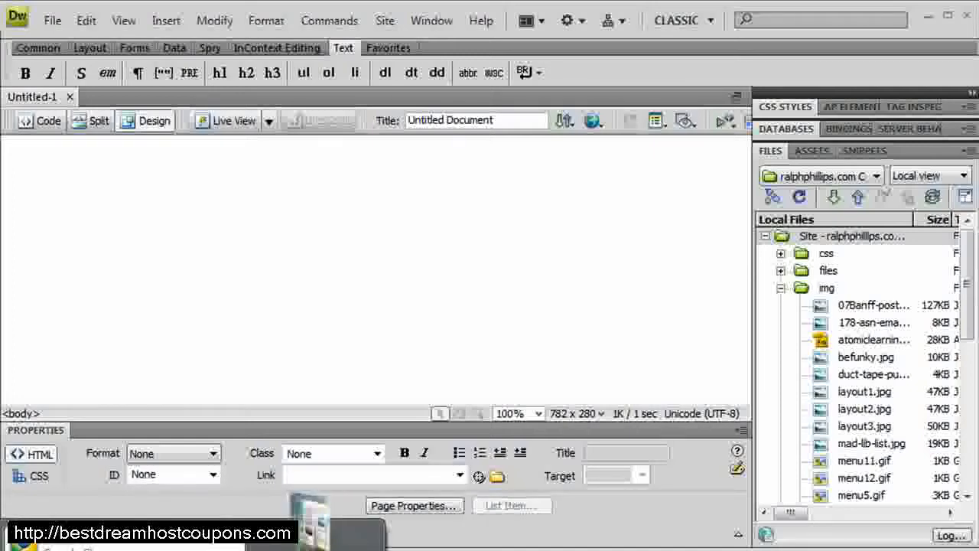
pyautogui.moveTo(321, 549)
pyautogui.moveTo(504, 10)
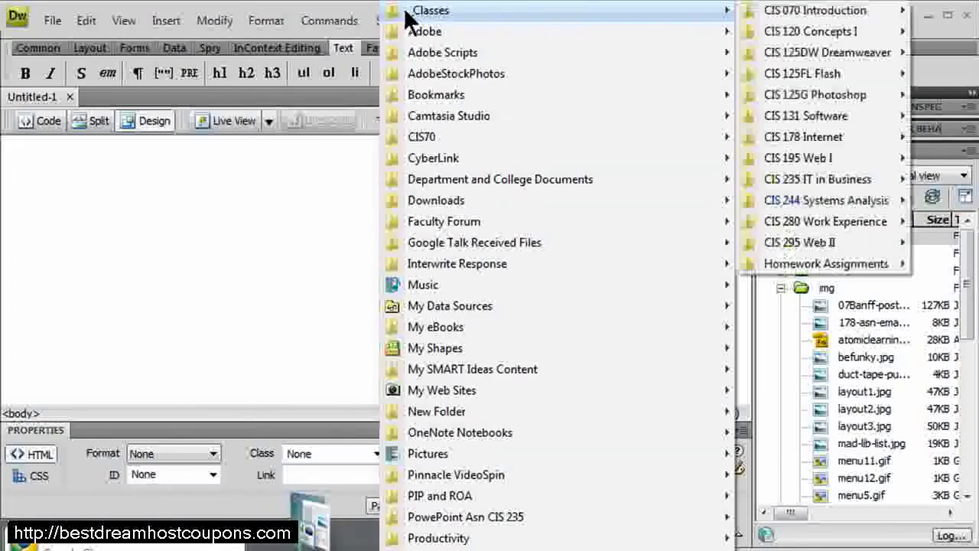
pyautogui.rightClick(809, 50)
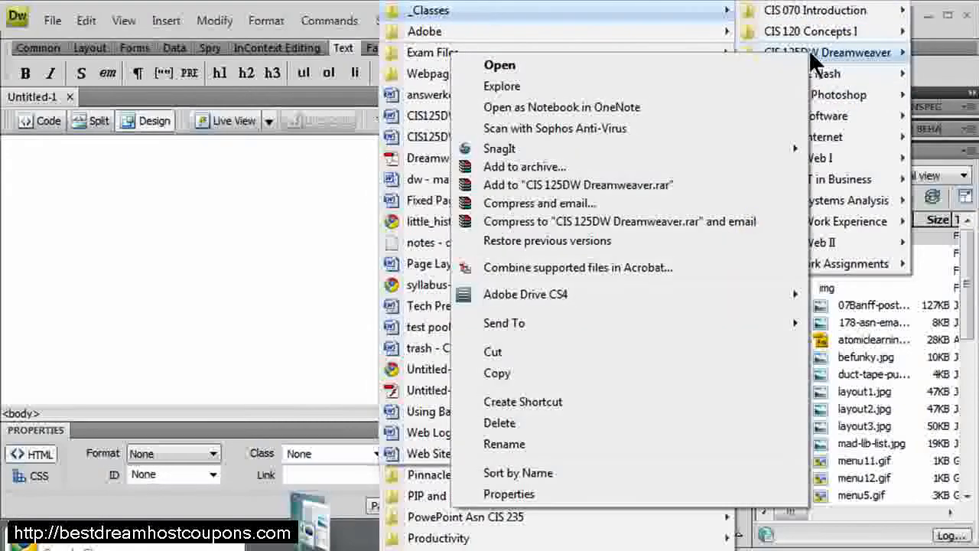
pyautogui.click(578, 64)
pyautogui.moveTo(486, 67); pyautogui.dragTo(537, 19)
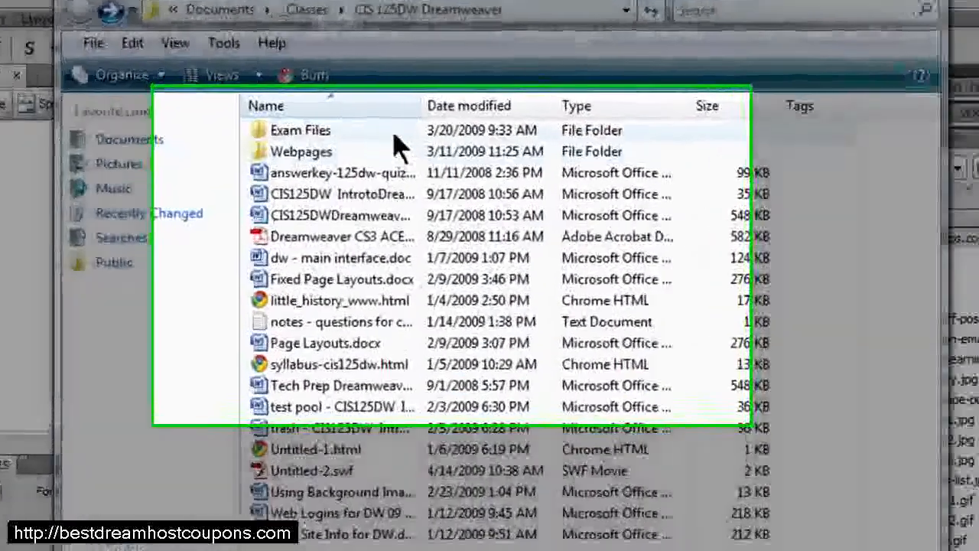
# Create a new folder named demos-09summer in the course folder.
pyautogui.rightClick(398, 145)
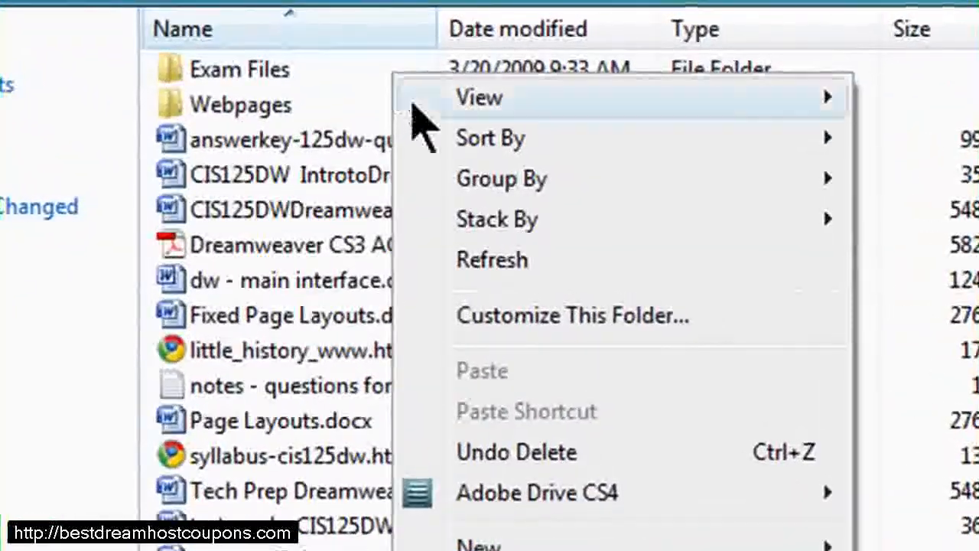
pyautogui.moveTo(409, 420)
pyautogui.click(938, 544)
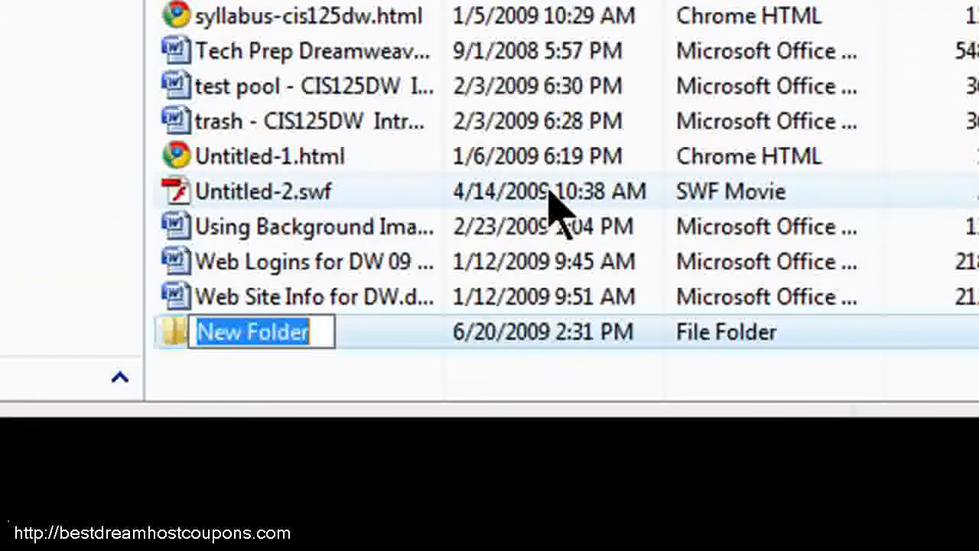
pyautogui.write('demos-')
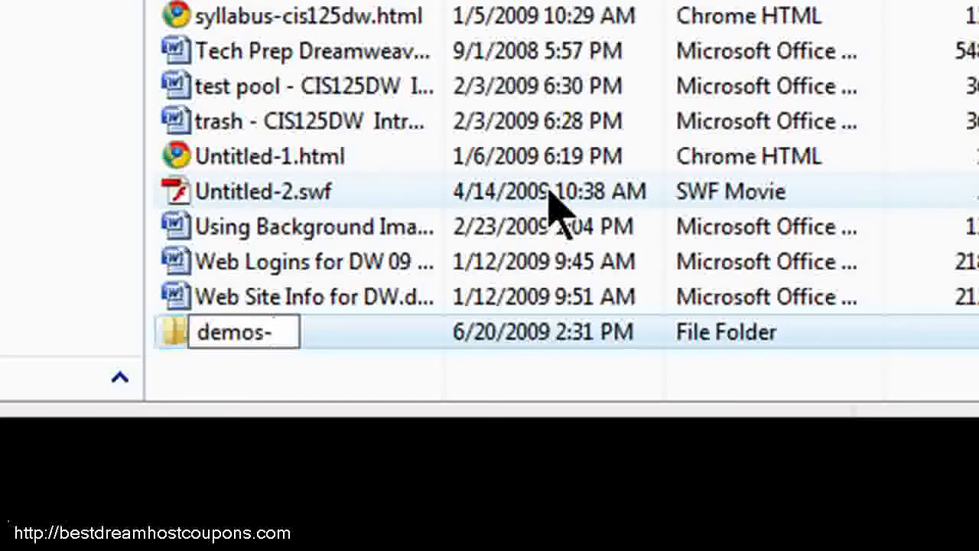
pyautogui.write('09')
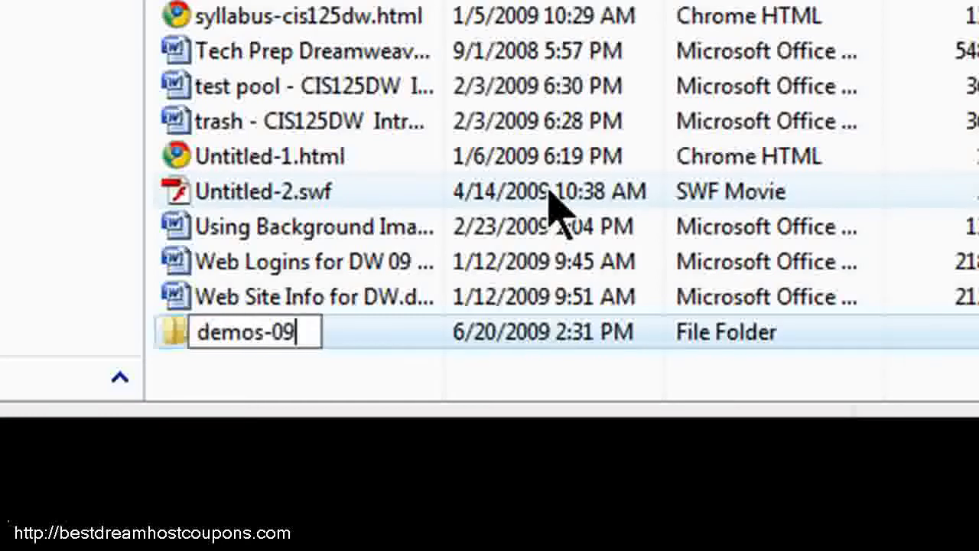
pyautogui.write('summer')
pyautogui.press('Return')
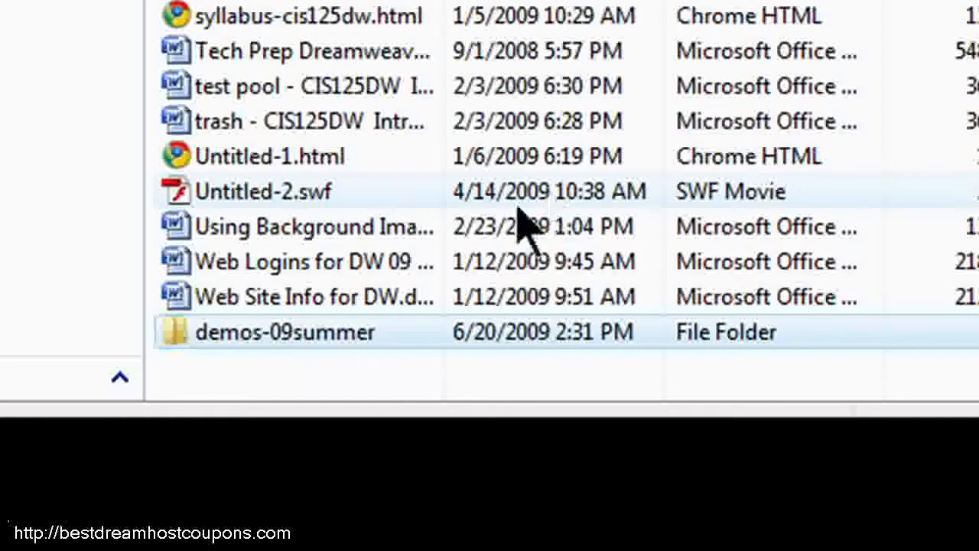
# Open the demos-09summer folder and create a subfolder named images inside it.
pyautogui.doubleClick(280, 337)
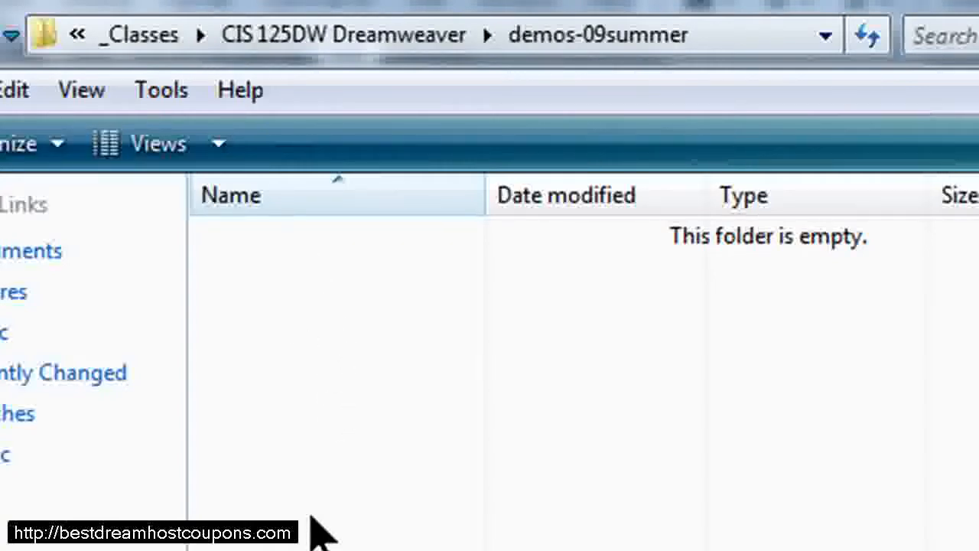
pyautogui.rightClick(298, 300)
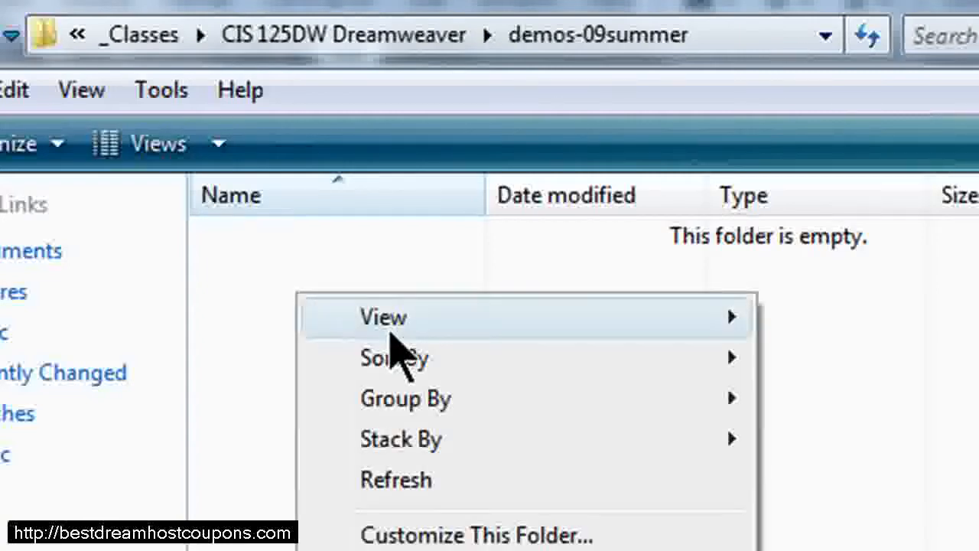
pyautogui.moveTo(395, 324)
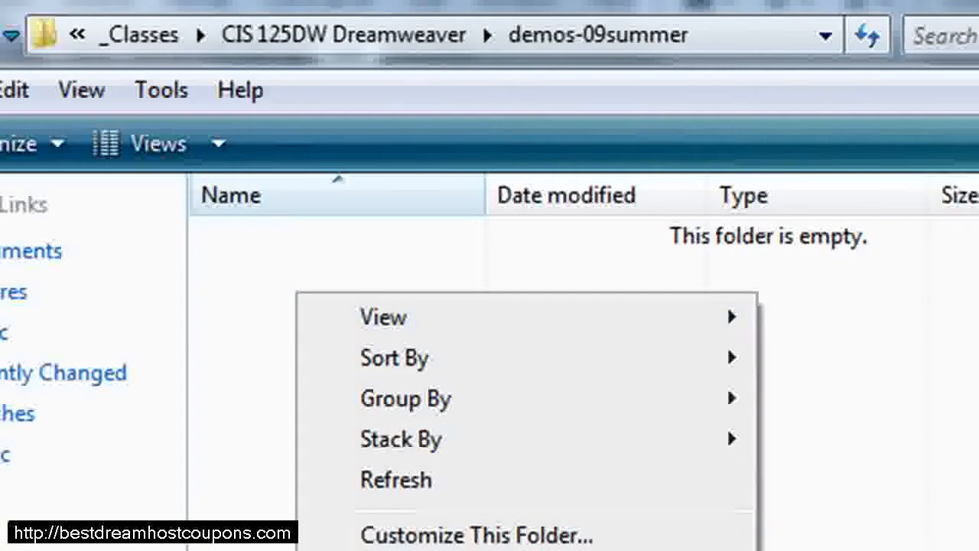
pyautogui.click(834, 550)
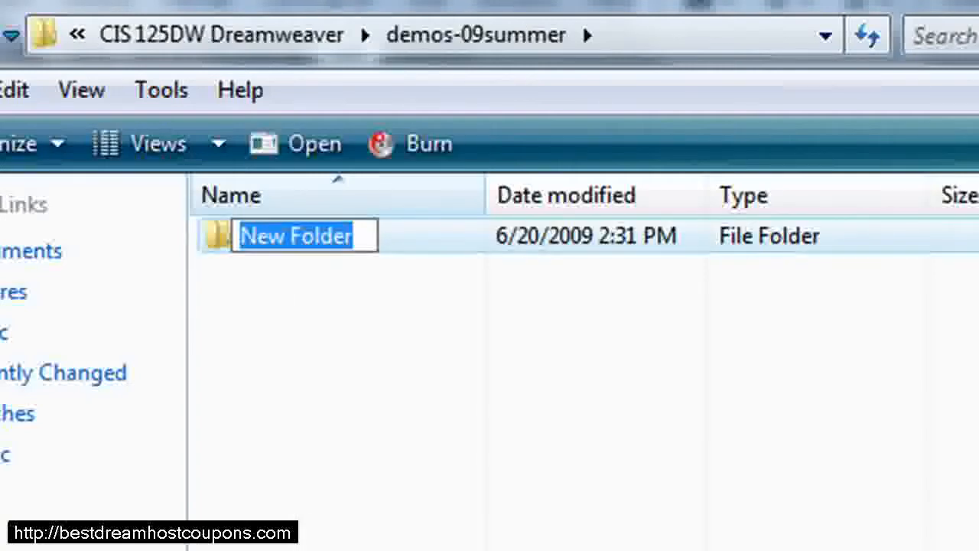
pyautogui.write('images')
pyautogui.press('Return')
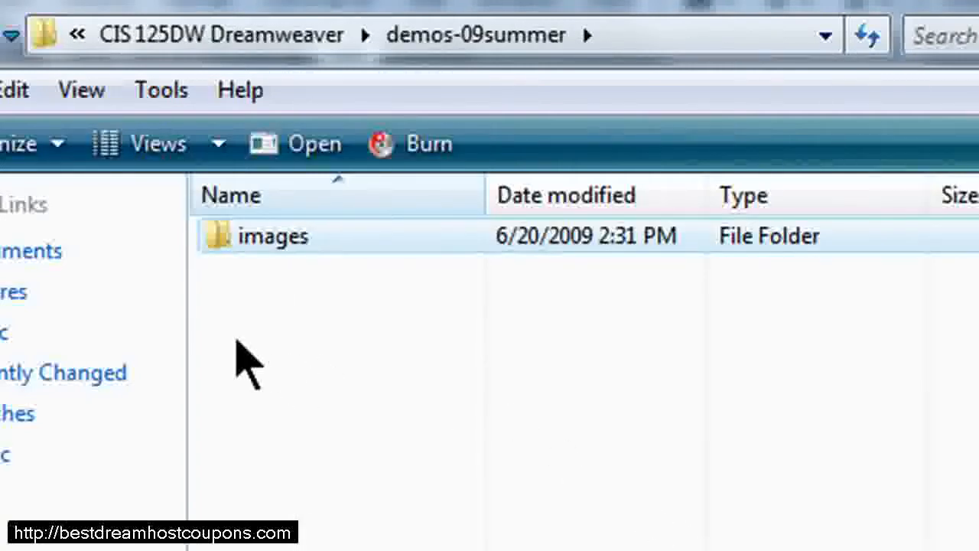
# Create a second subfolder named styles in the demos-09summer folder.
pyautogui.rightClick(236, 341)
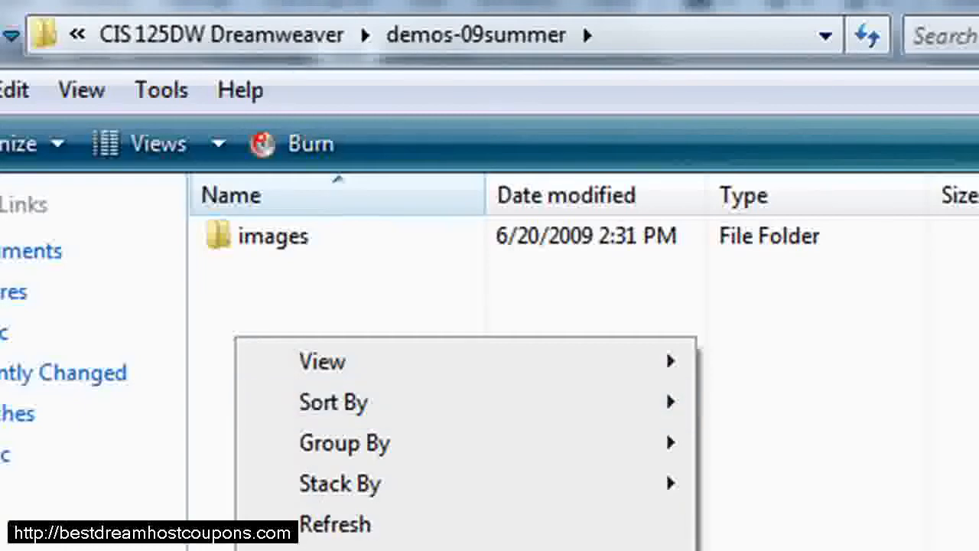
pyautogui.click(764, 549)
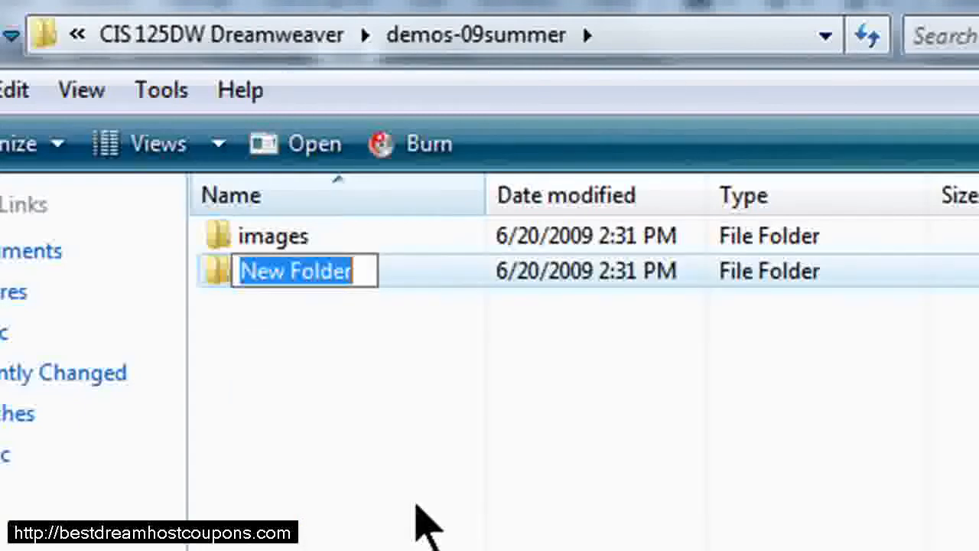
pyautogui.write('styles')
pyautogui.press('Return')
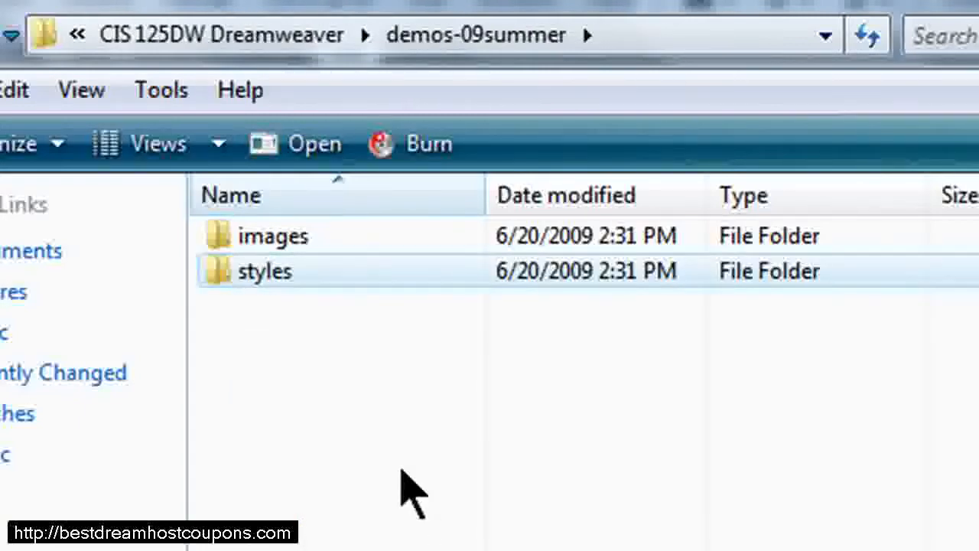
pyautogui.click(280, 230)
pyautogui.click(292, 275)
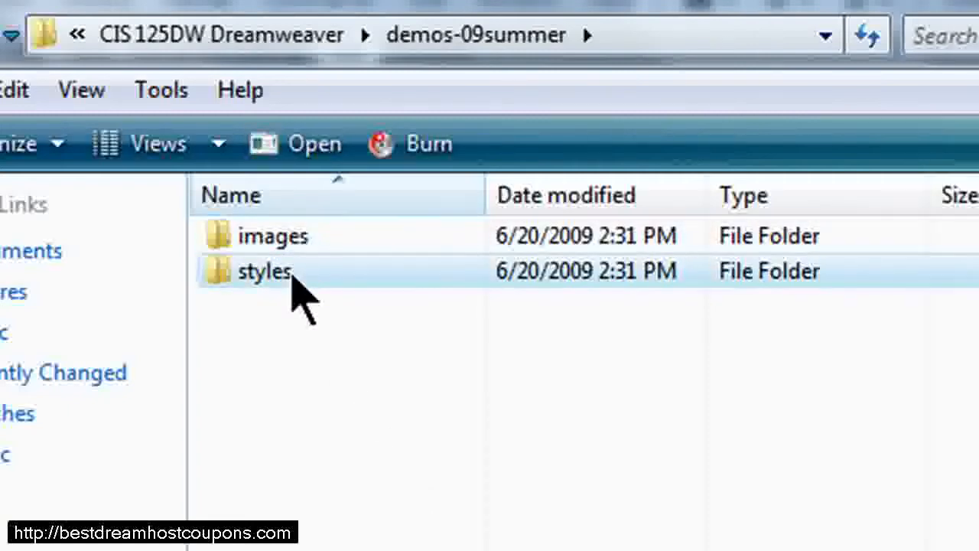
pyautogui.click(291, 376)
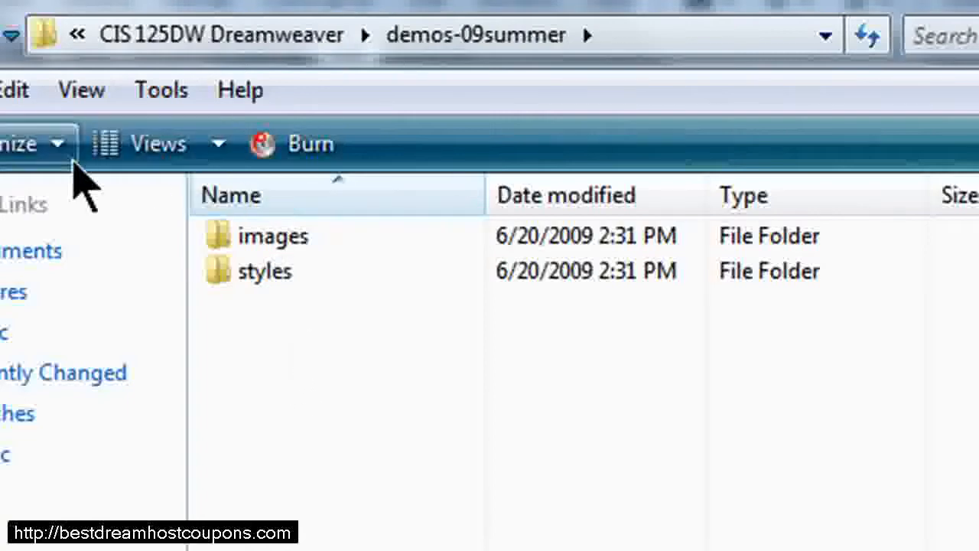
pyautogui.hotkey('alt', 'Left')
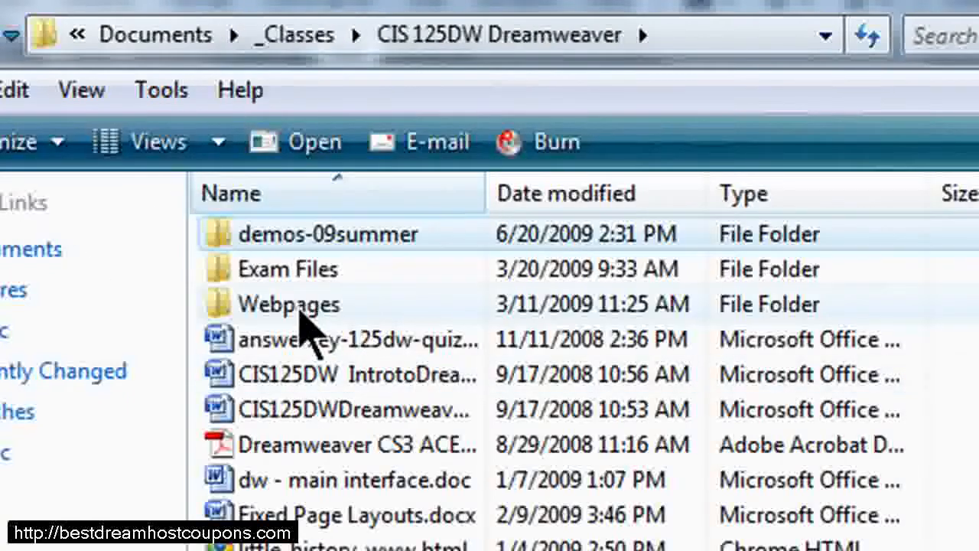
pyautogui.doubleClick(298, 249)
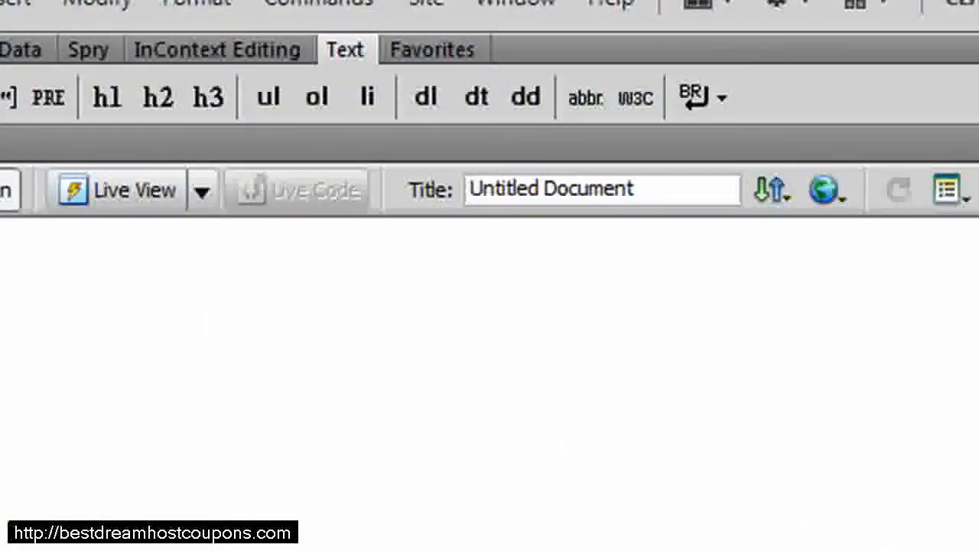
# Create a new blank HTML page with no layout and the XHTML 1.0 Strict DocType.
pyautogui.click(89, 31)
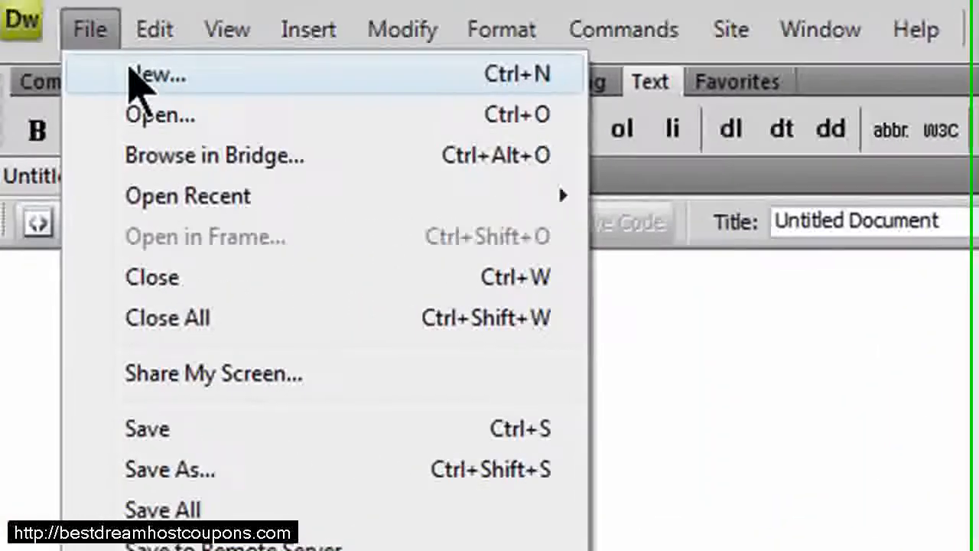
pyautogui.click(136, 69)
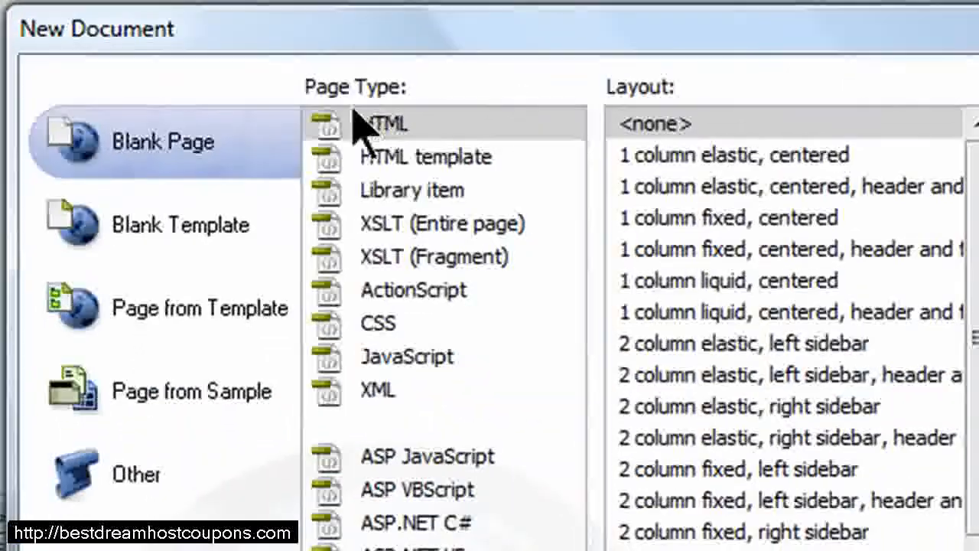
pyautogui.click(394, 127)
pyautogui.click(674, 127)
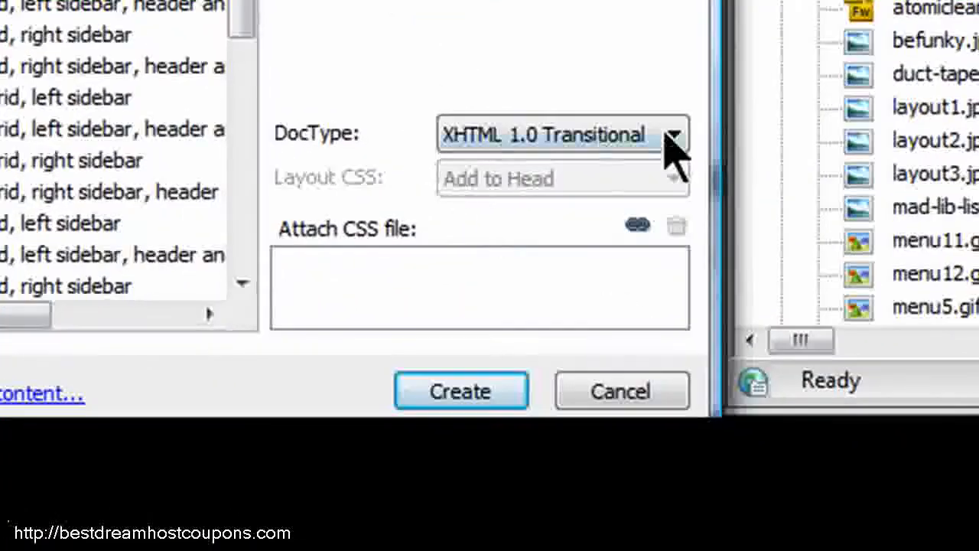
pyautogui.click(672, 135)
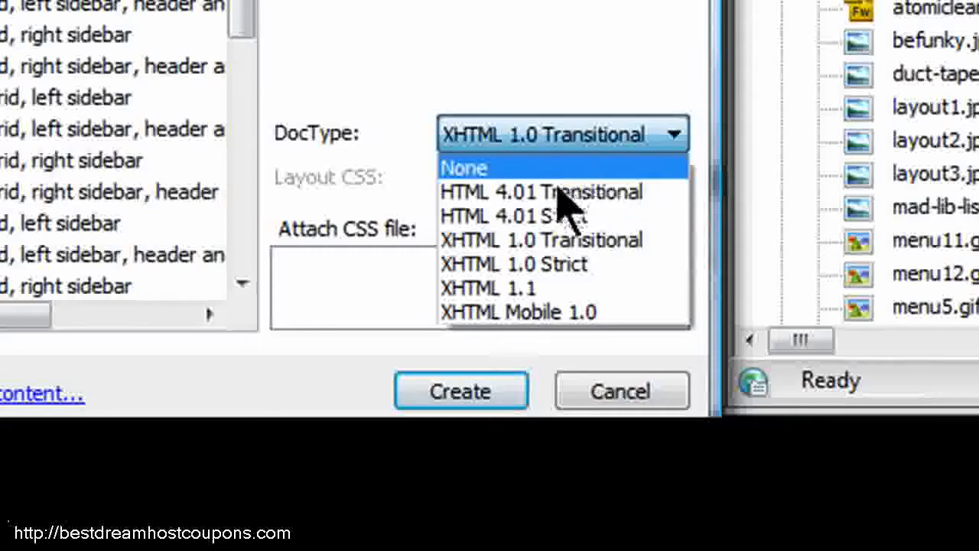
pyautogui.click(555, 265)
pyautogui.click(465, 394)
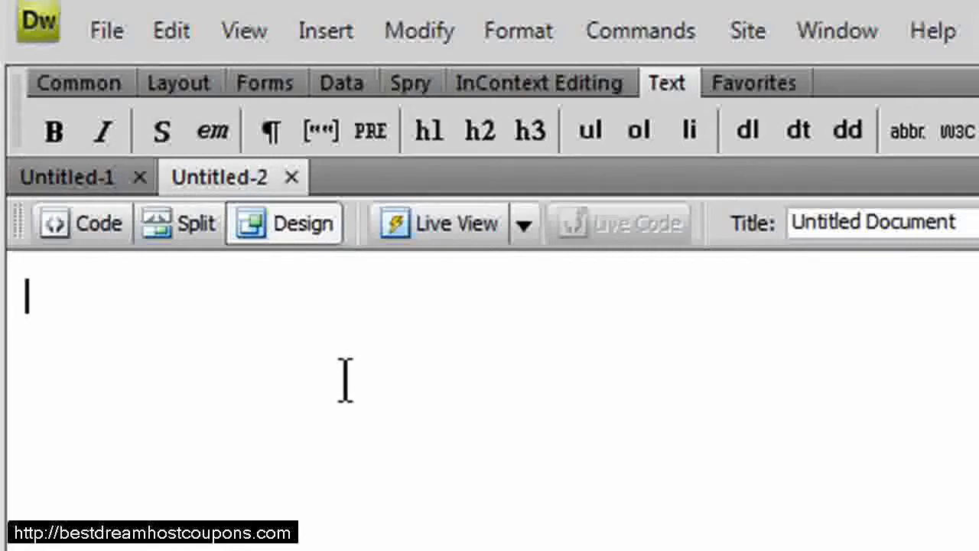
# Add a Heading 1 reading "Practice Page for Dreamweaver" followed by a paragraph "Type some normal text.".
pyautogui.click(433, 151)
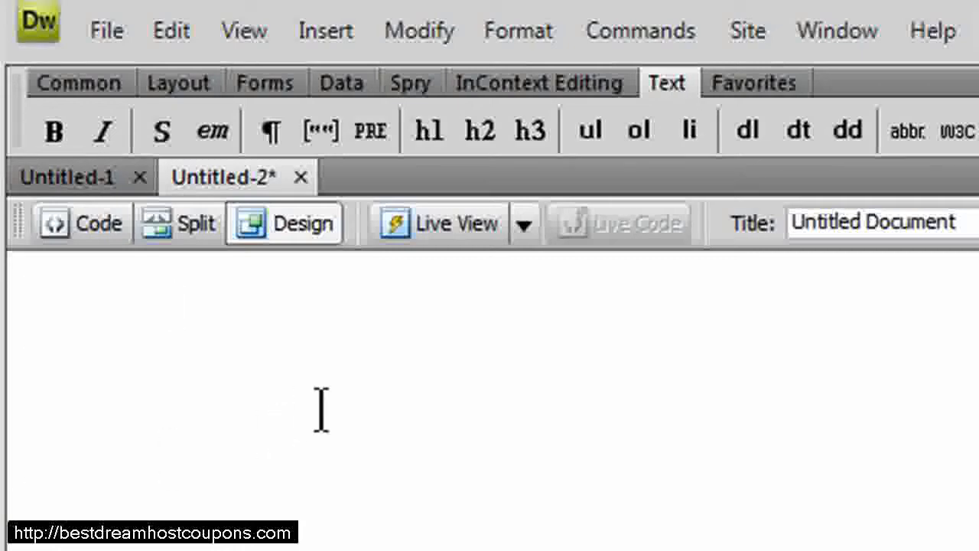
pyautogui.write('Pra')
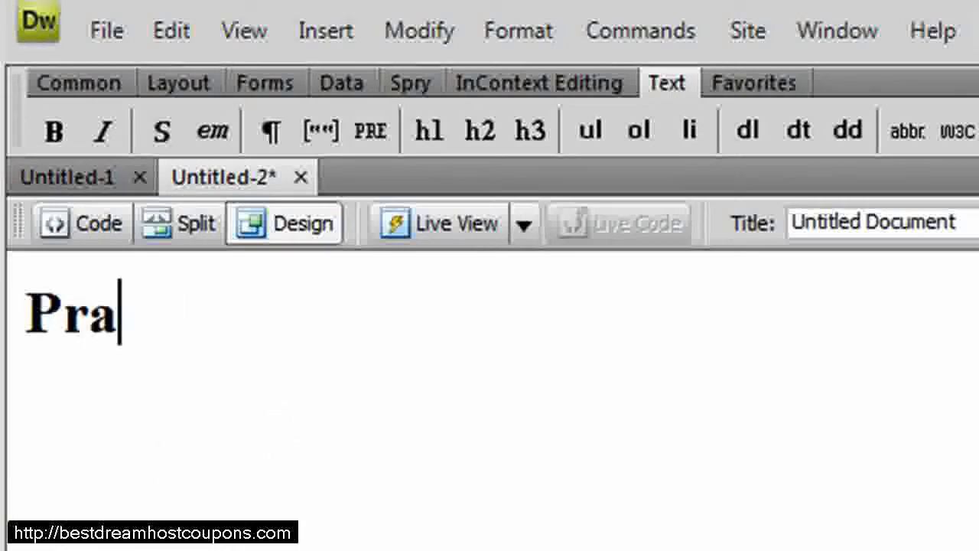
pyautogui.write('ctice Page for ')
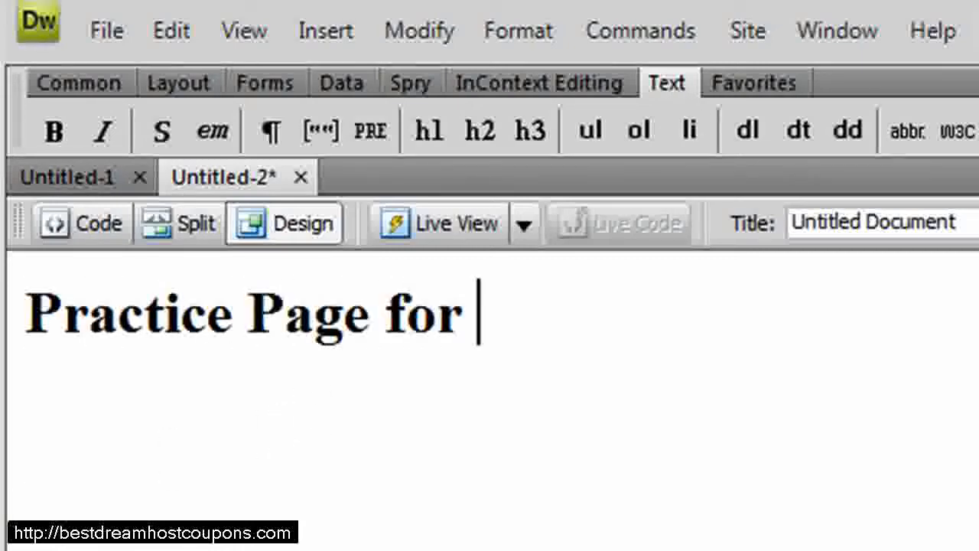
pyautogui.write('Dreamweaver ')
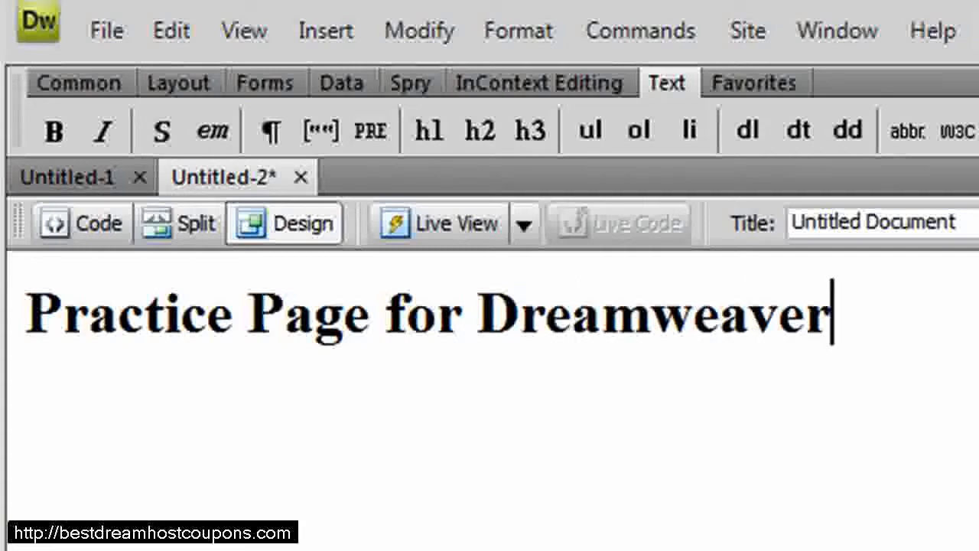
pyautogui.write('Ty')
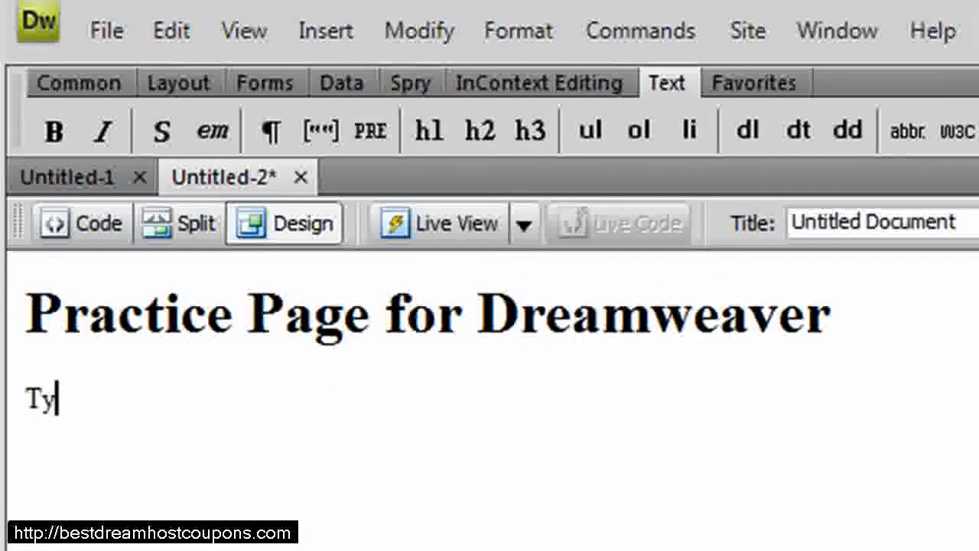
pyautogui.write('pe some normal text.')
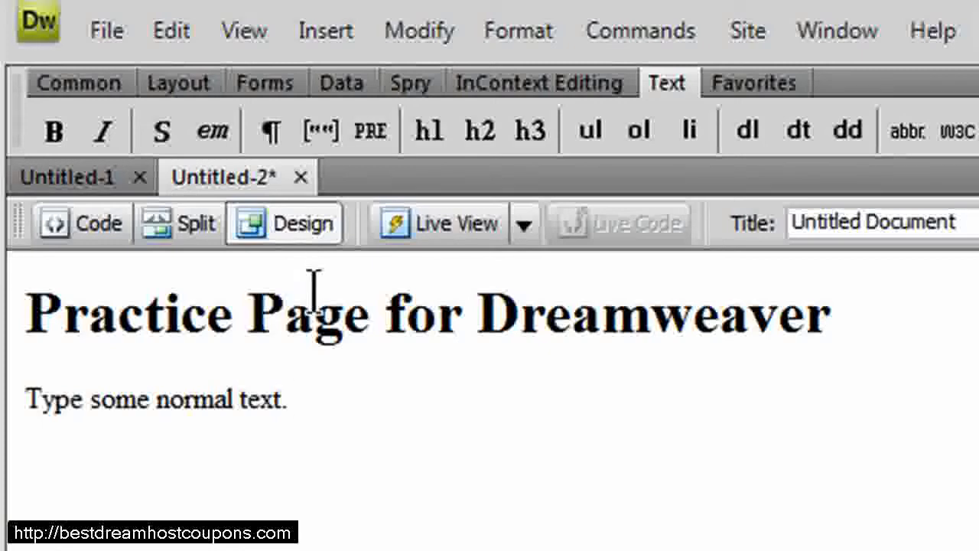
pyautogui.click(246, 313)
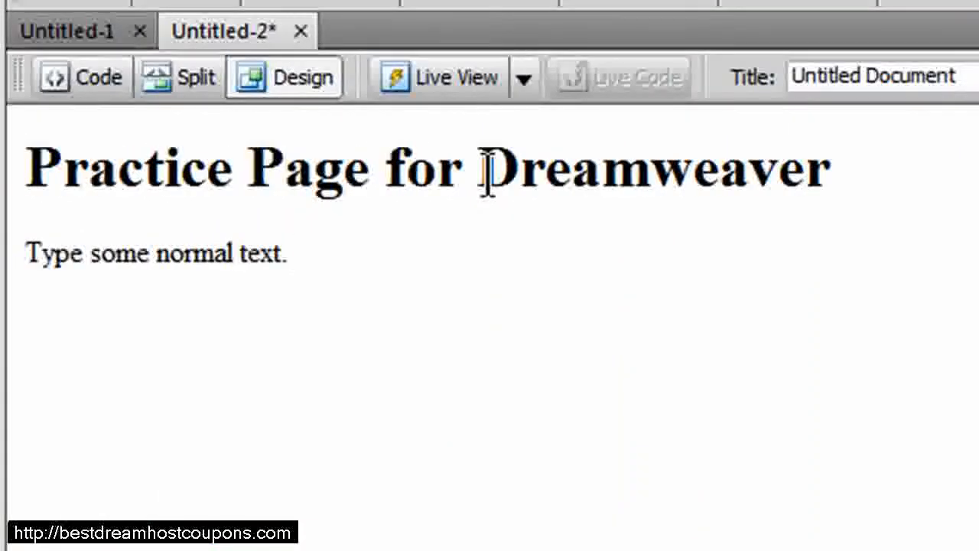
pyautogui.click(246, 168)
pyautogui.click(120, 170)
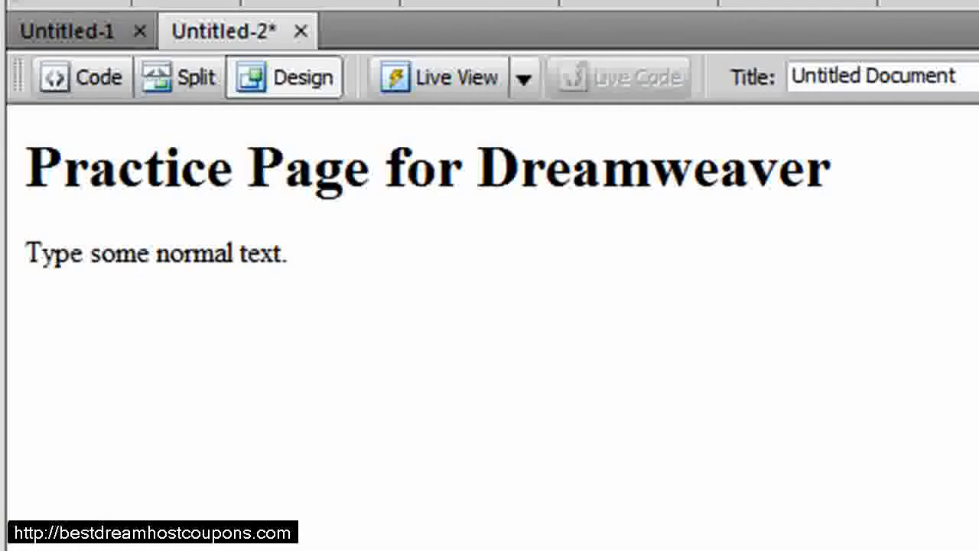
pyautogui.moveTo(481, 176); pyautogui.dragTo(793, 191)
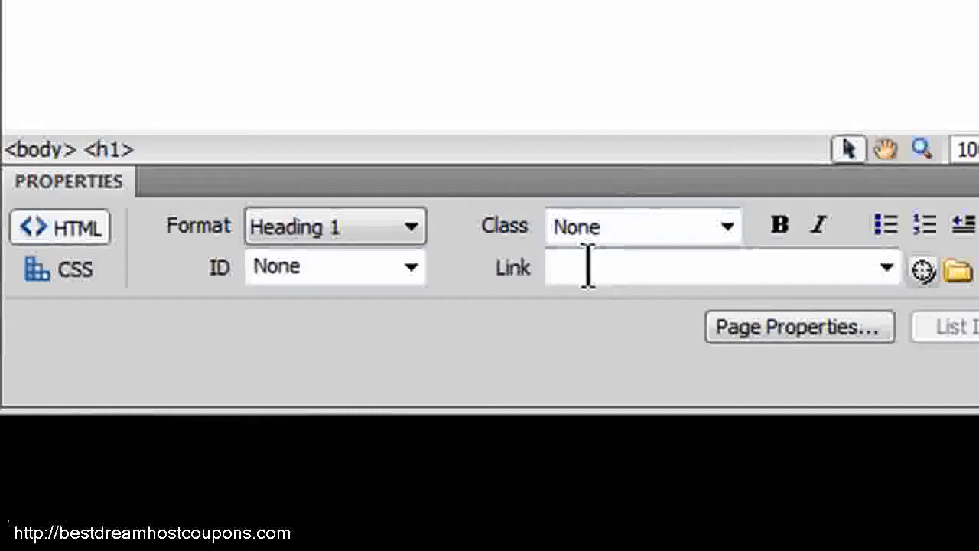
pyautogui.click(587, 266)
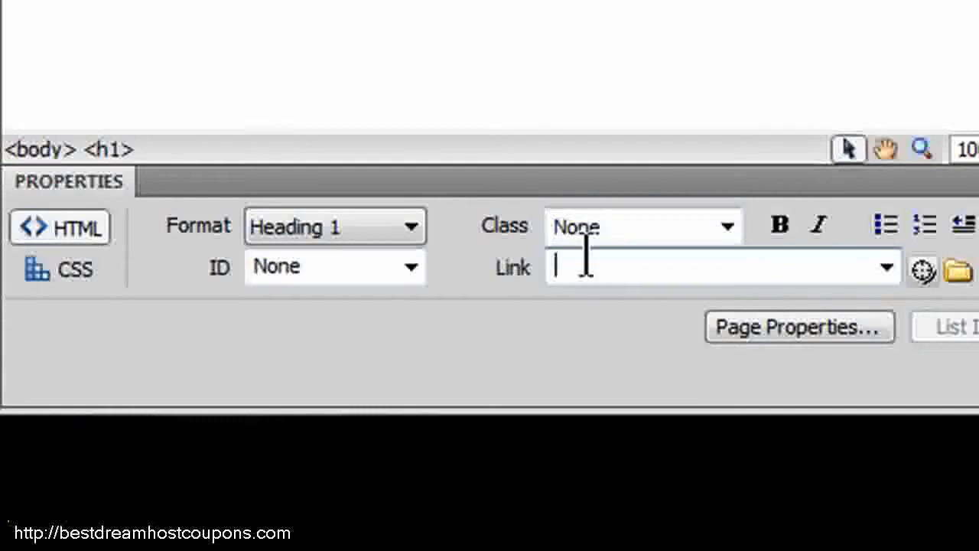
pyautogui.write('http://www.adobe.com')
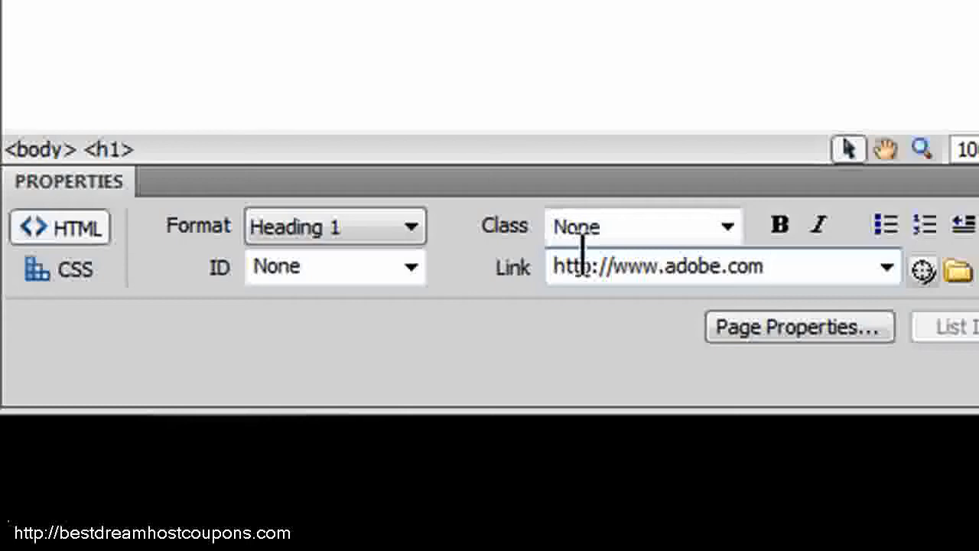
pyautogui.press('Return')
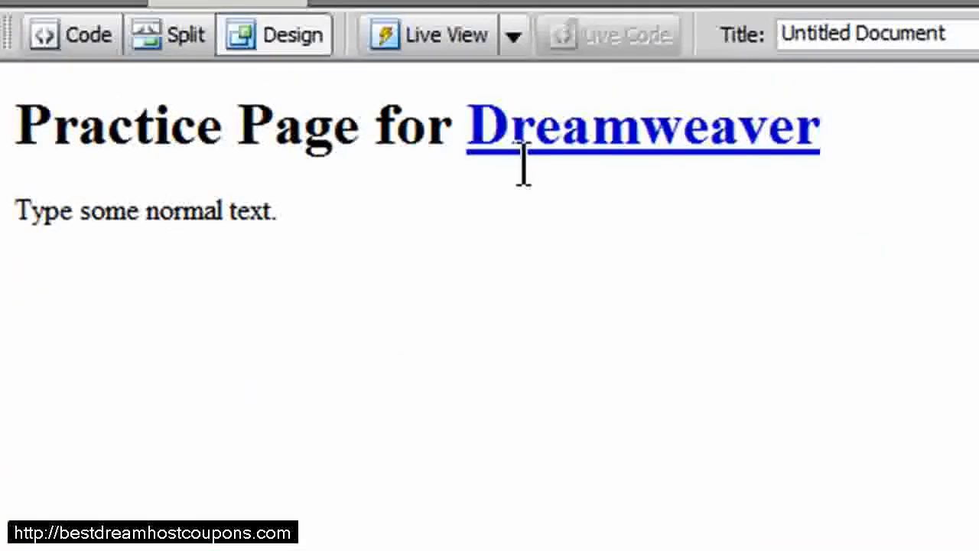
pyautogui.click(288, 210)
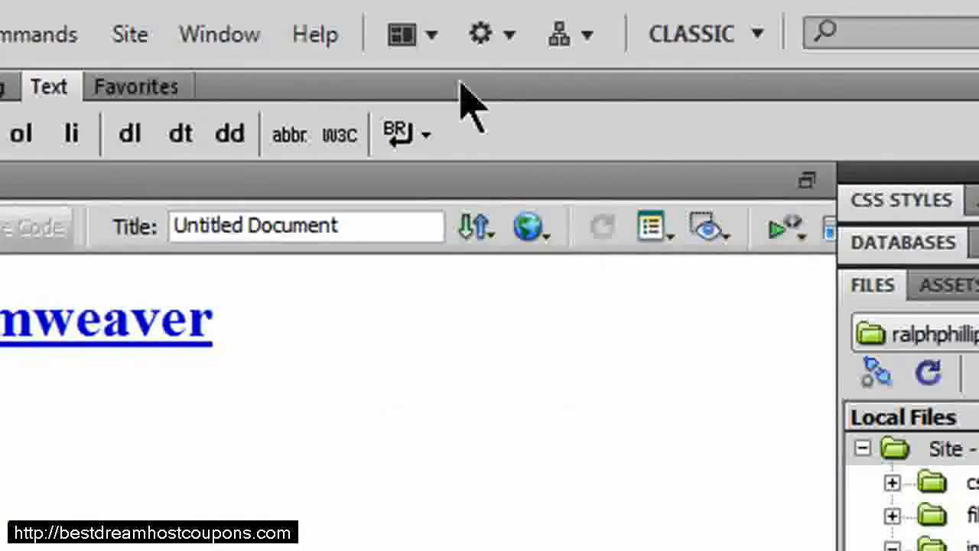
# Bring up the Files panel, open Manage Sites, and start defining a new site.
pyautogui.click(229, 38)
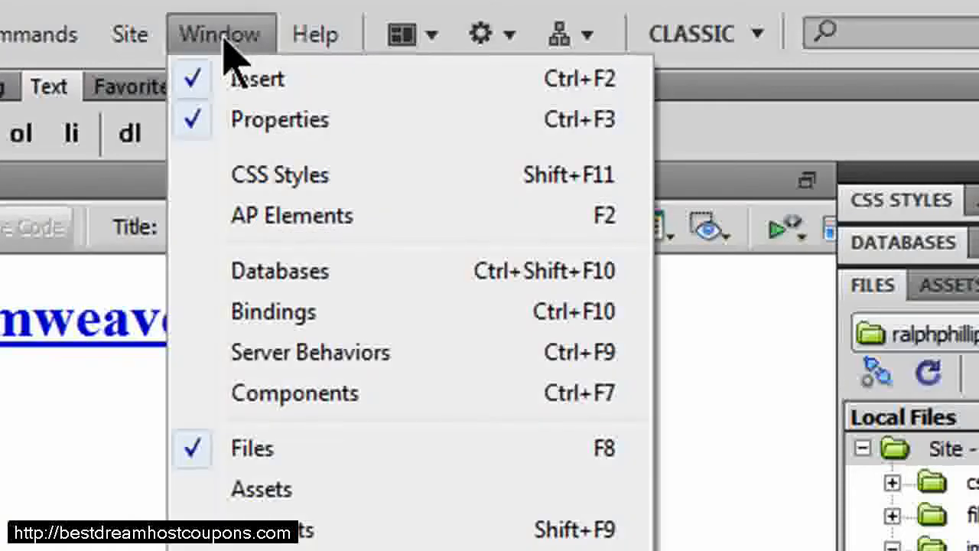
pyautogui.click(257, 451)
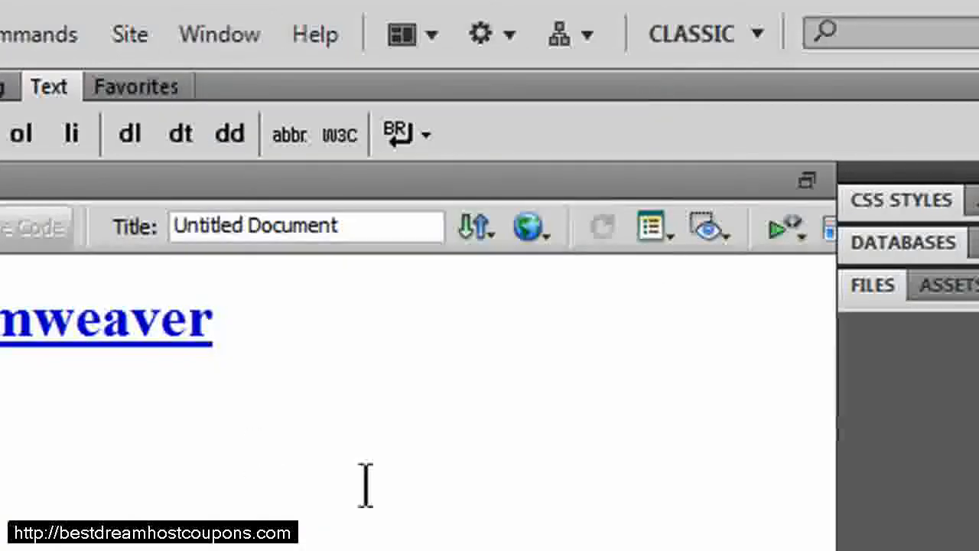
pyautogui.click(880, 298)
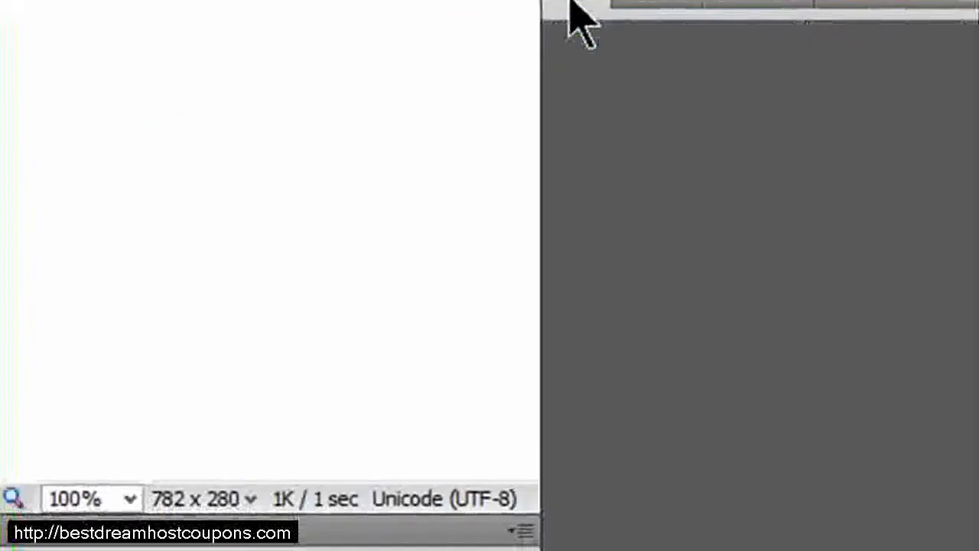
pyautogui.click(573, 3)
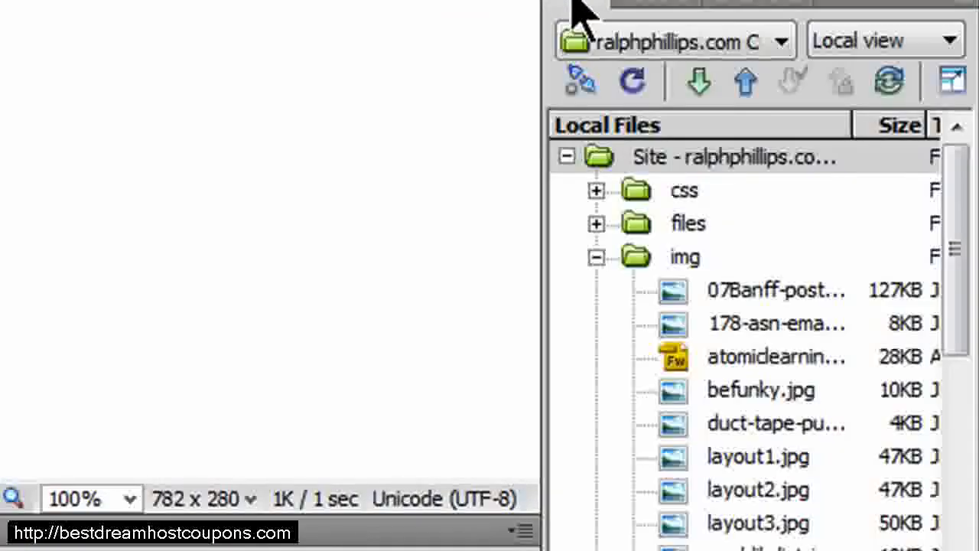
pyautogui.click(782, 43)
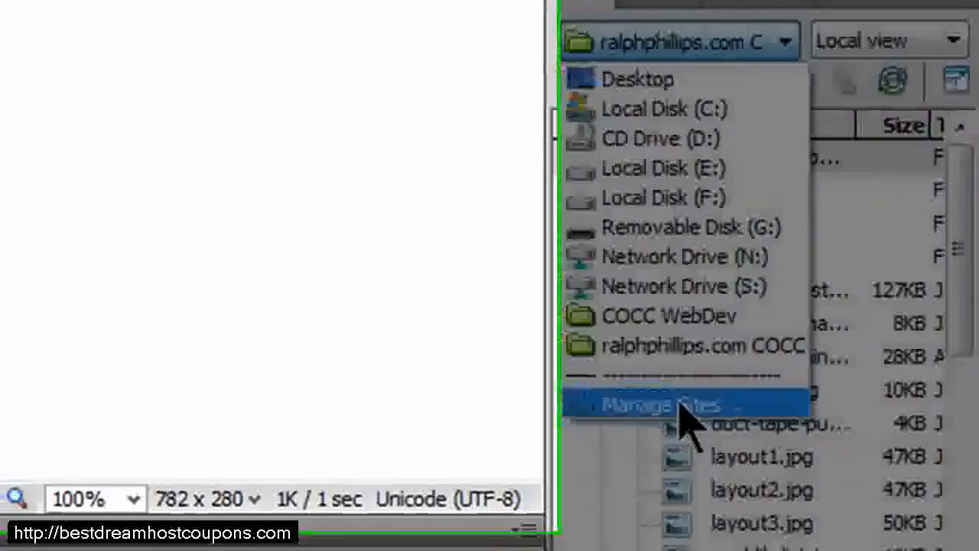
pyautogui.click(677, 405)
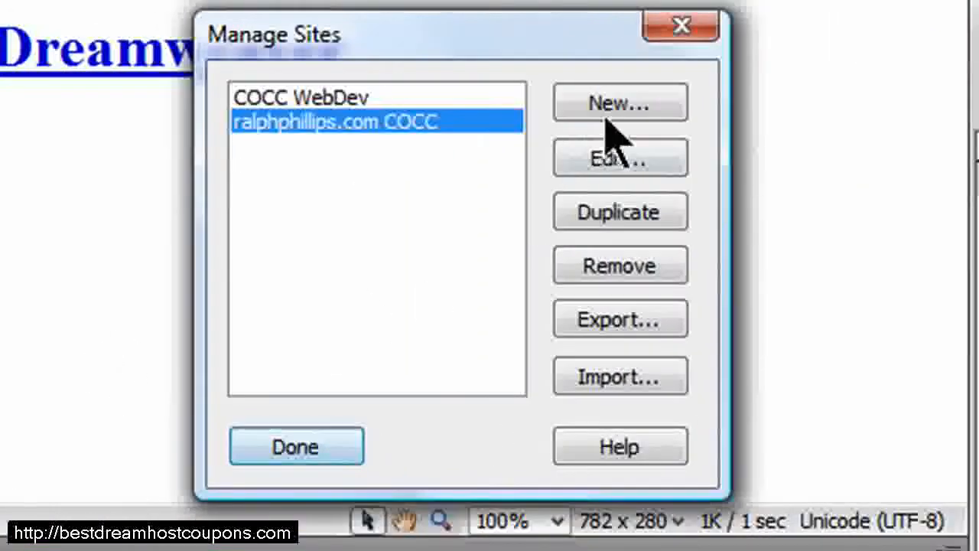
pyautogui.click(608, 121)
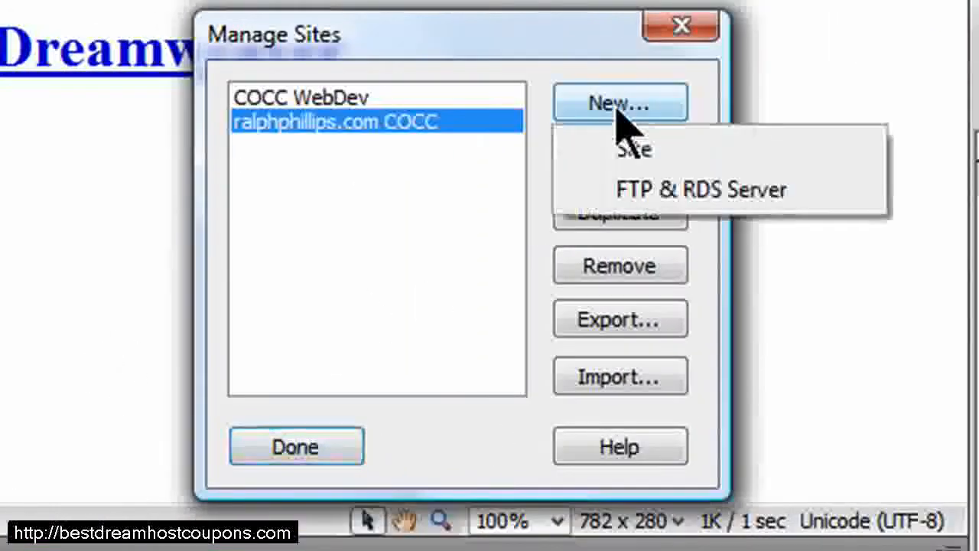
pyautogui.click(640, 157)
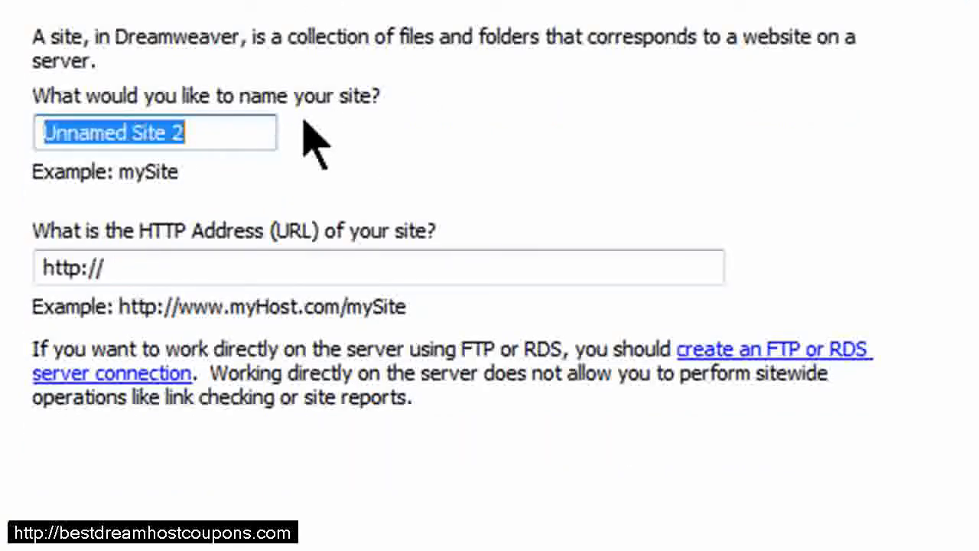
pyautogui.write('webdev80')
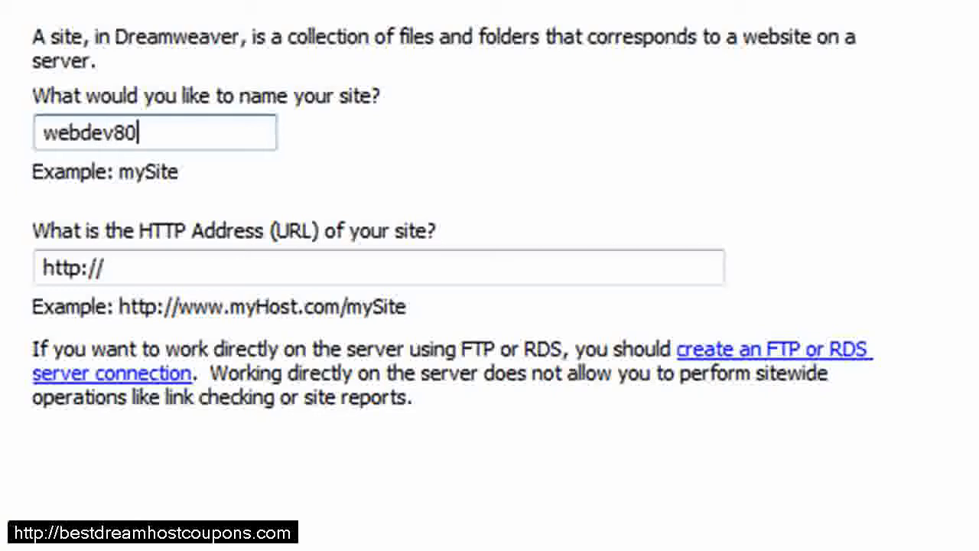
pyautogui.click(156, 267)
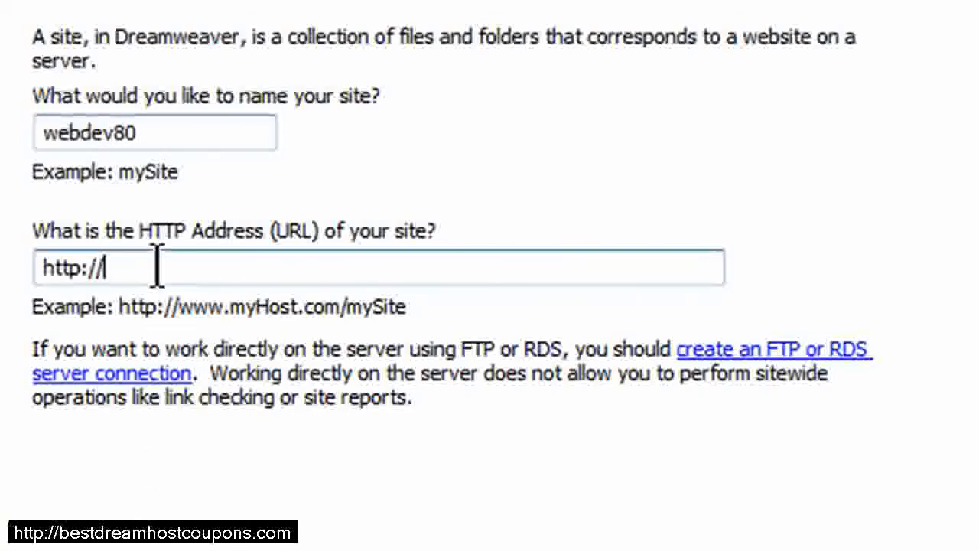
pyautogui.write('webdev')
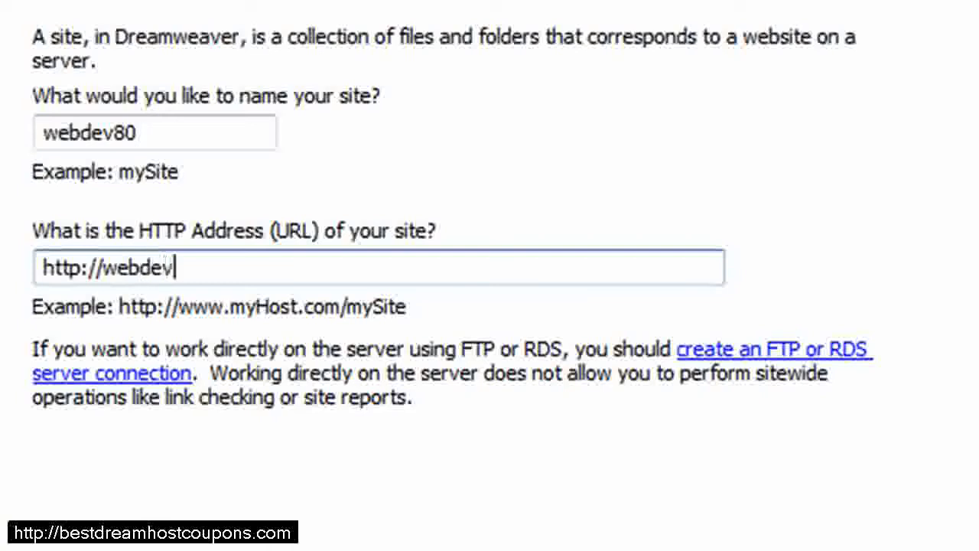
pyautogui.write('80.cocc-we')
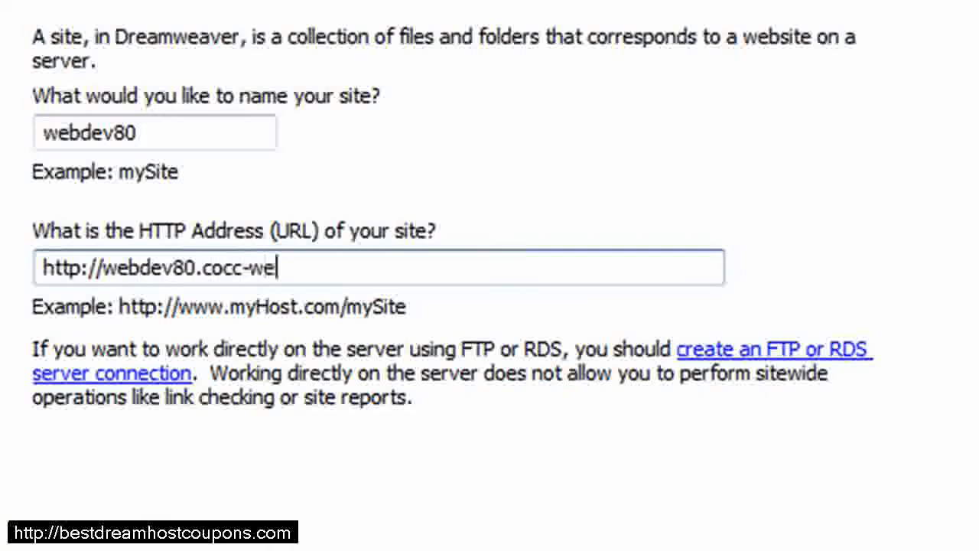
pyautogui.write('bdev.com')
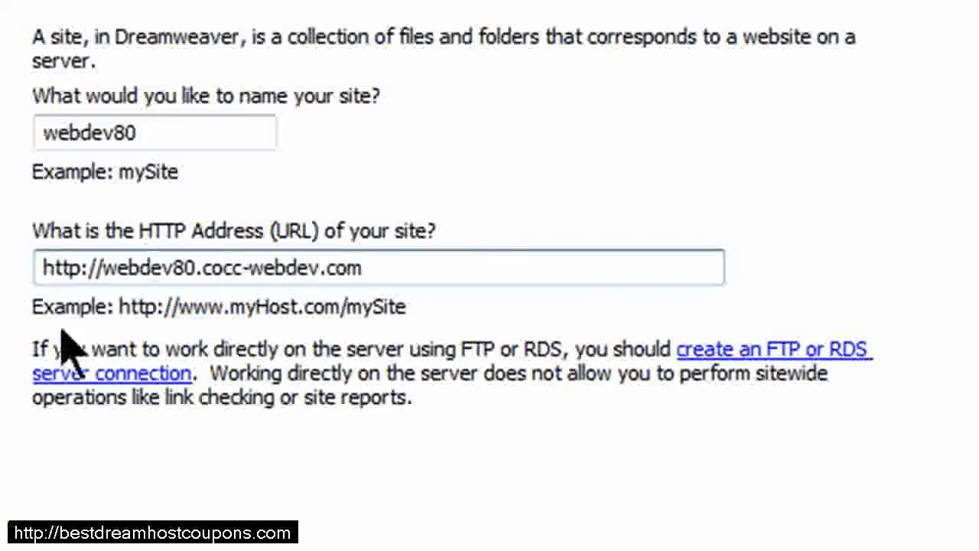
# Choose not to use a server technology and continue the site setup.
pyautogui.click(190, 267)
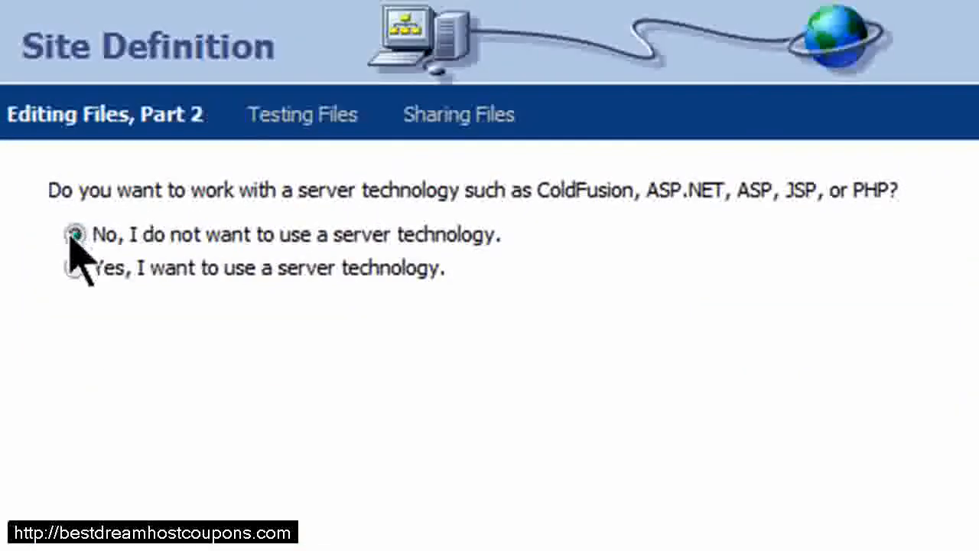
pyautogui.click(74, 234)
pyautogui.click(611, 550)
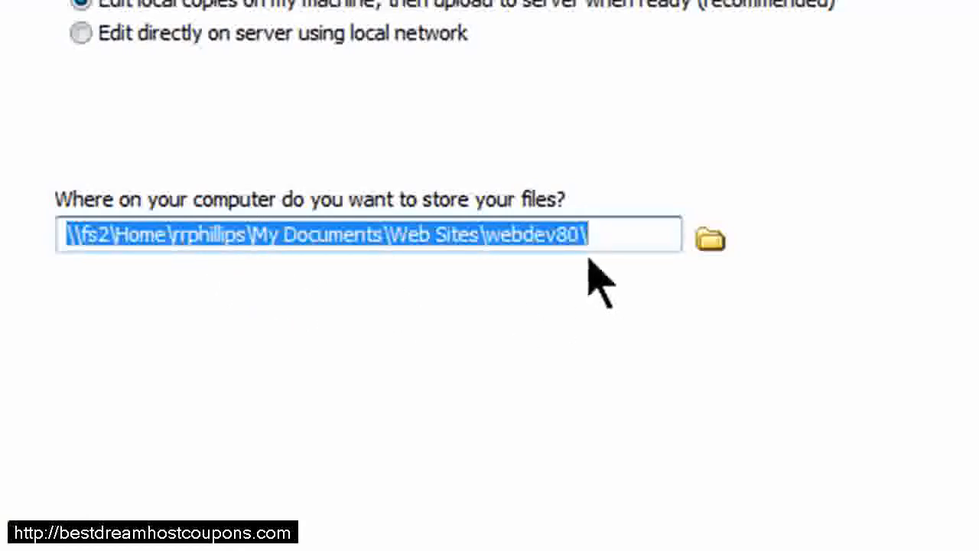
# Set the local root folder to demos-09summer inside _Classes > CIS 125DW Dreamweaver and continue.
pyautogui.click(711, 242)
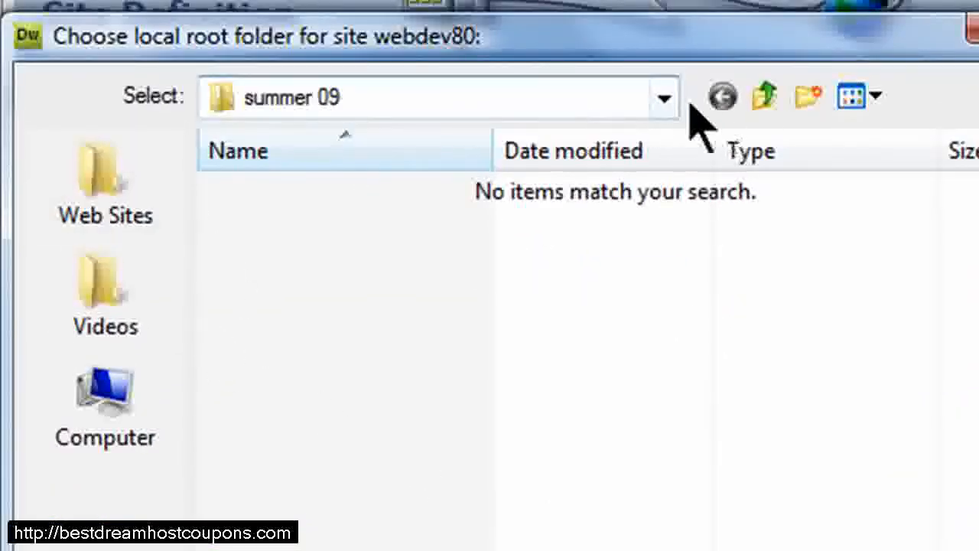
pyautogui.click(664, 99)
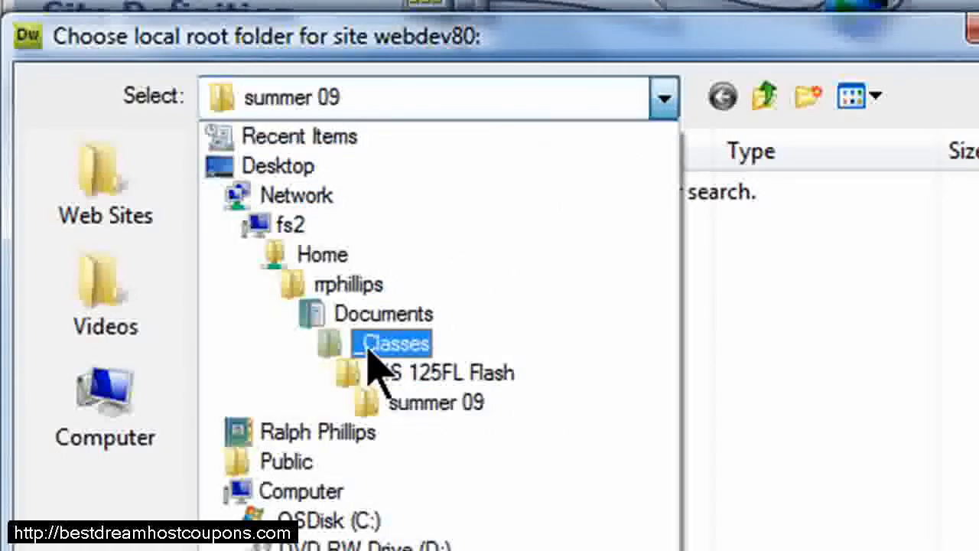
pyautogui.click(379, 345)
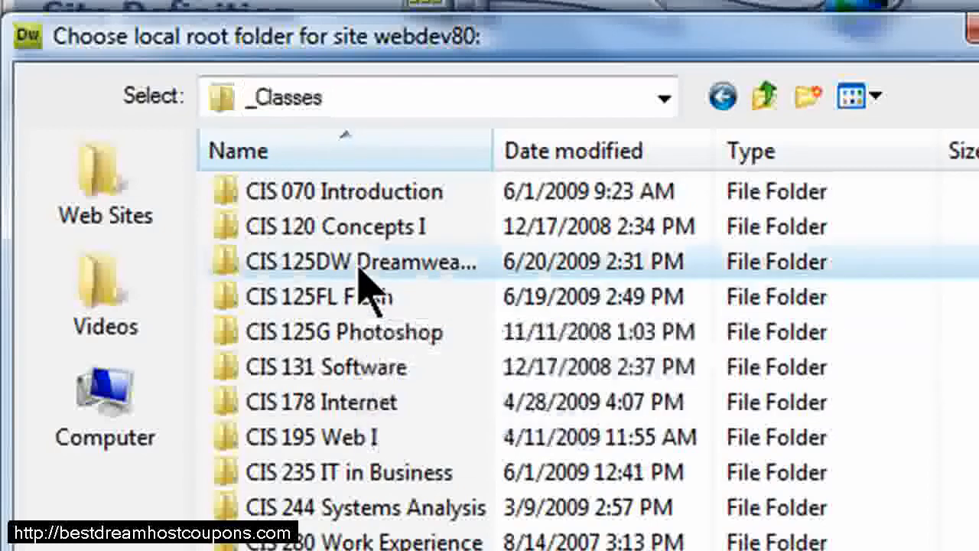
pyautogui.doubleClick(416, 264)
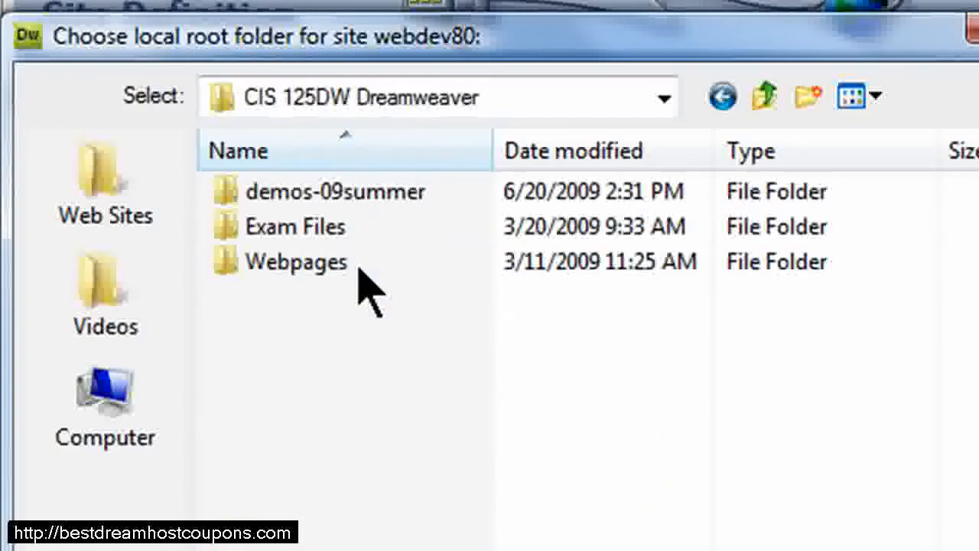
pyautogui.doubleClick(290, 200)
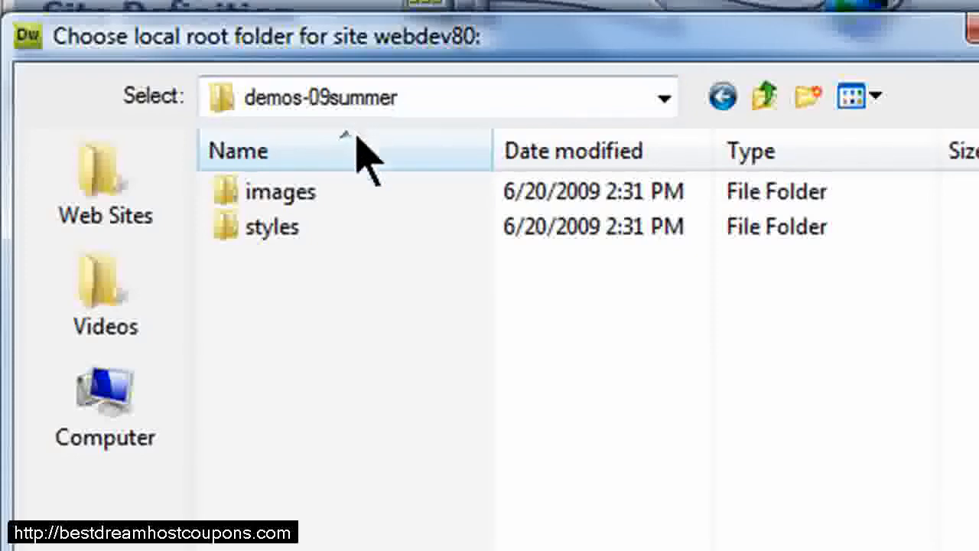
pyautogui.press('Return')
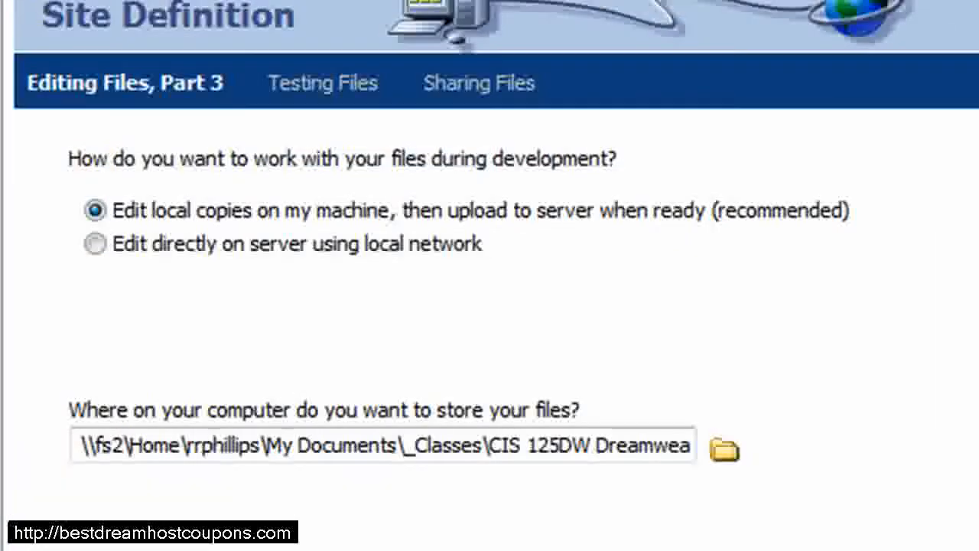
pyautogui.press('Return')
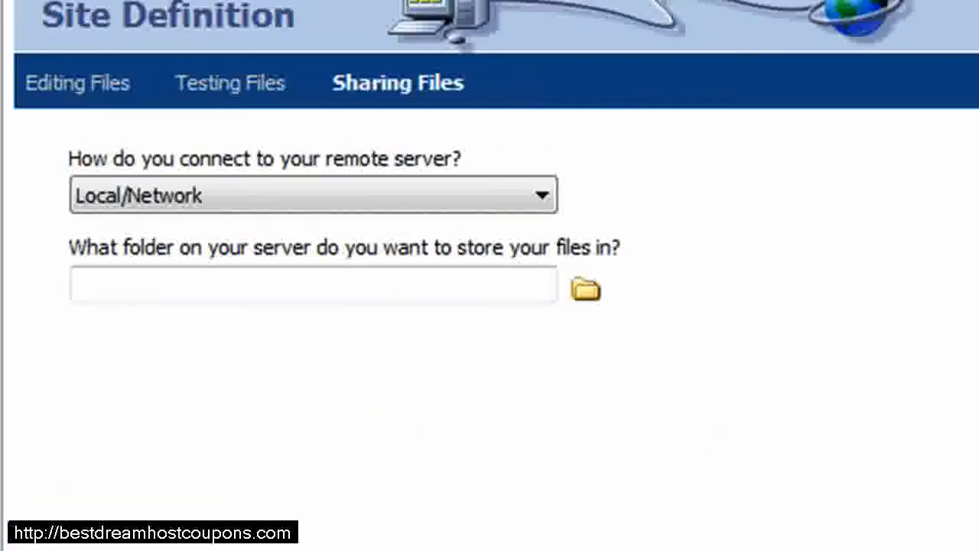
# Set the remote connection to FTP and enter webdev80 as the FTP host address.
pyautogui.click(223, 199)
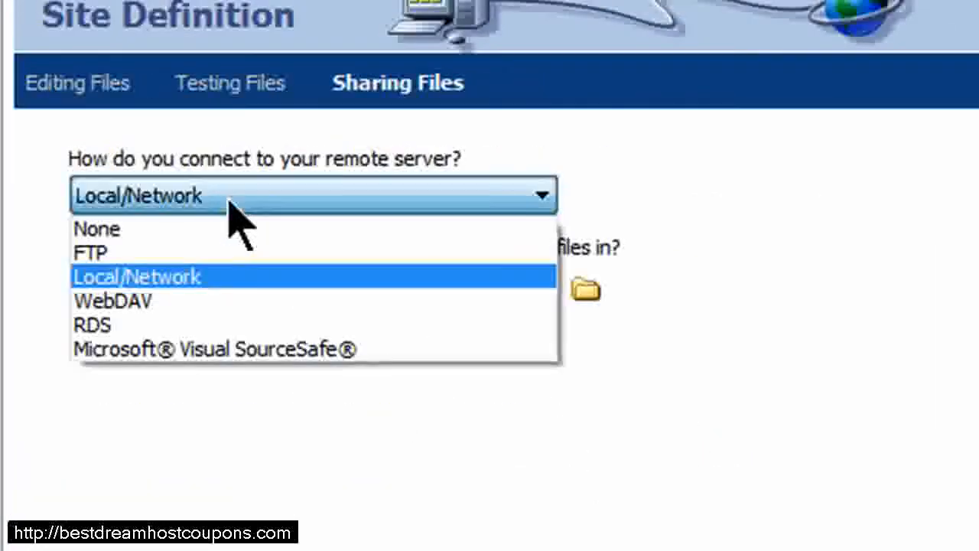
pyautogui.click(116, 255)
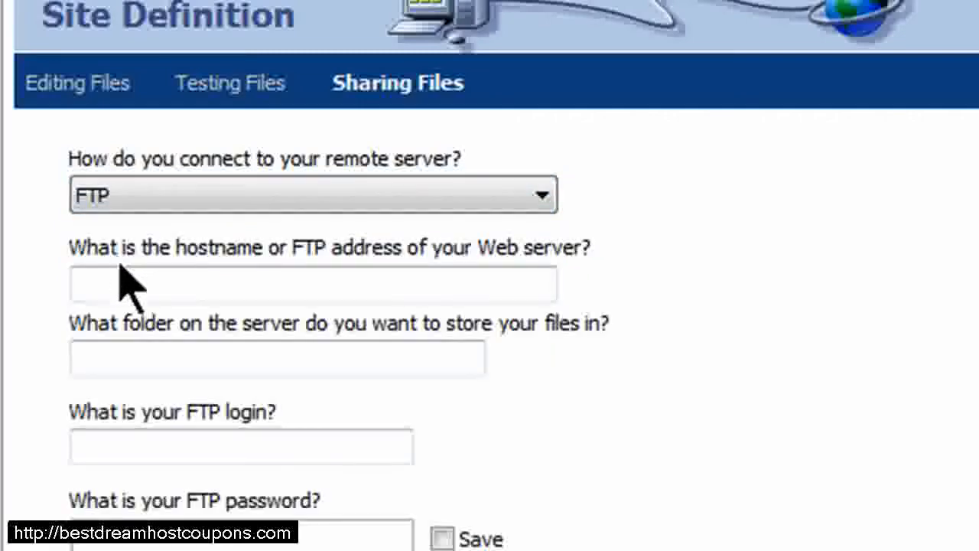
pyautogui.click(125, 283)
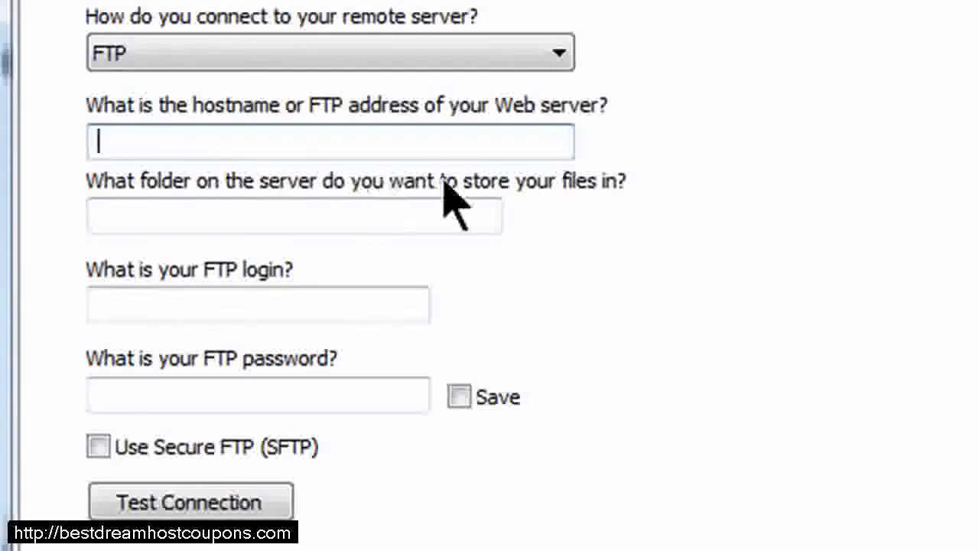
pyautogui.write('webdev80')
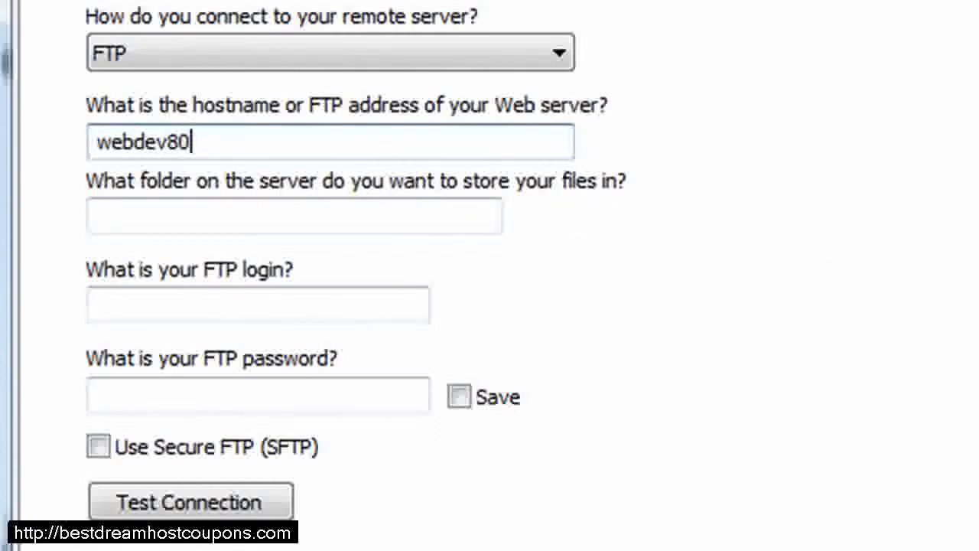
# Set the server folder for storing files to webdev80.cocc-webdev.com.
pyautogui.press('Tab')
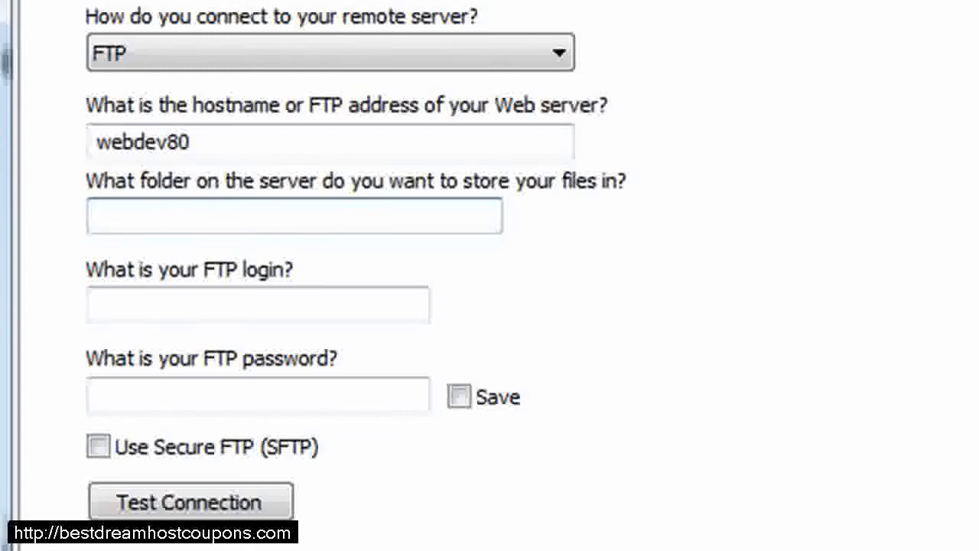
pyautogui.write('webdev80.')
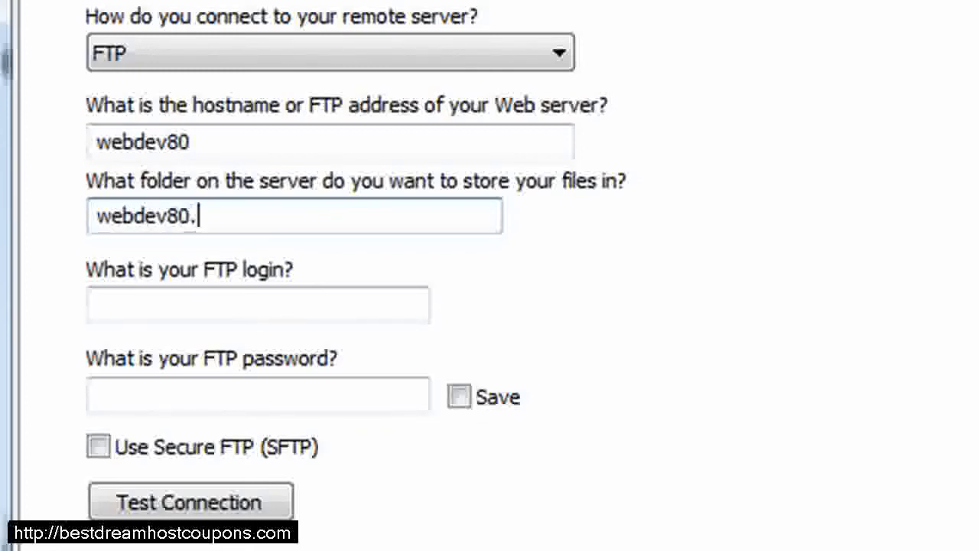
pyautogui.press('BackSpace')
pyautogui.press('BackSpace')
pyautogui.press('BackSpace')
pyautogui.press('BackSpace')
pyautogui.press('BackSpace')
pyautogui.press('BackSpace')
pyautogui.press('BackSpace')
pyautogui.press('BackSpace')
pyautogui.press('BackSpace')
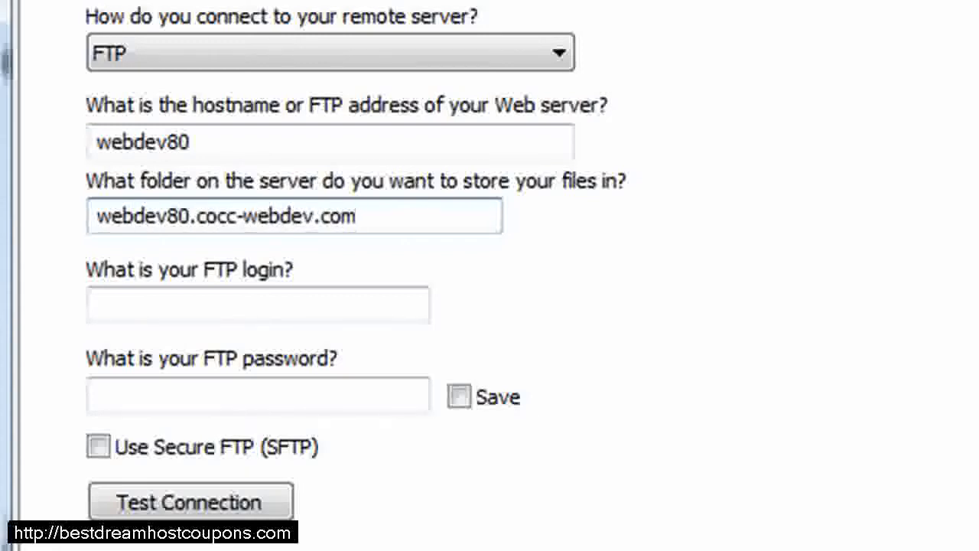
# Enter the FTP login and the FTP password, with the password saved.
pyautogui.click(160, 306)
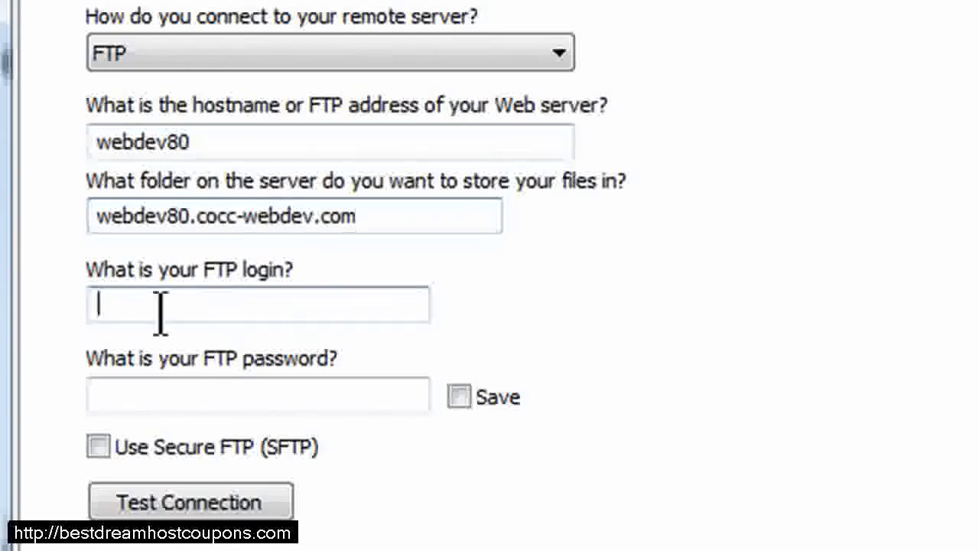
pyautogui.write('webdev80')
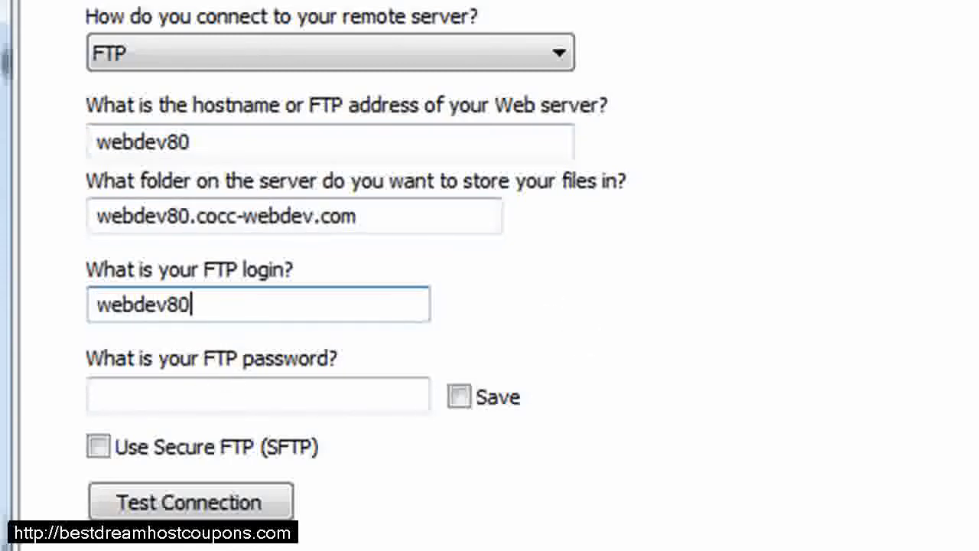
pyautogui.press('Tab')
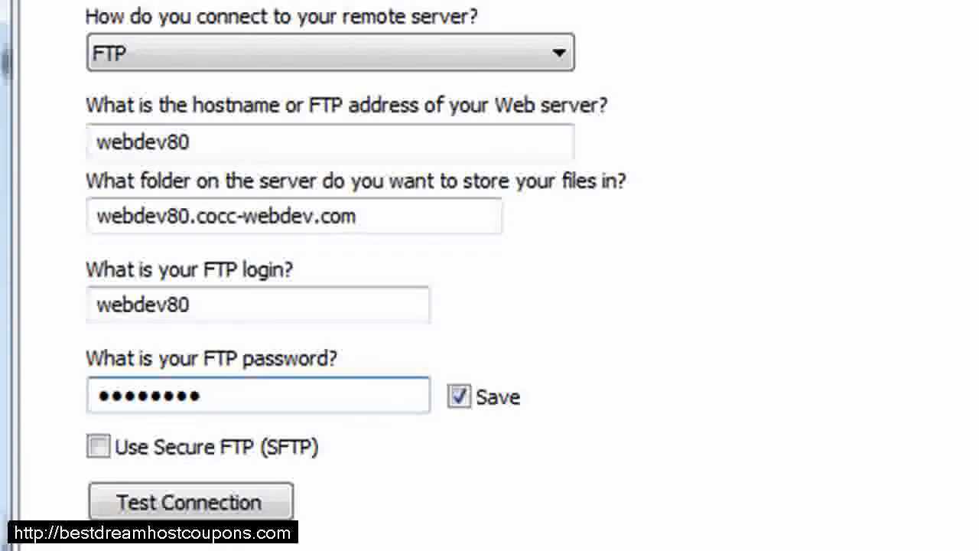
# Test the FTP connection, completing the host address as webdev80.cocc-webdev.com before testing again.
pyautogui.click(224, 507)
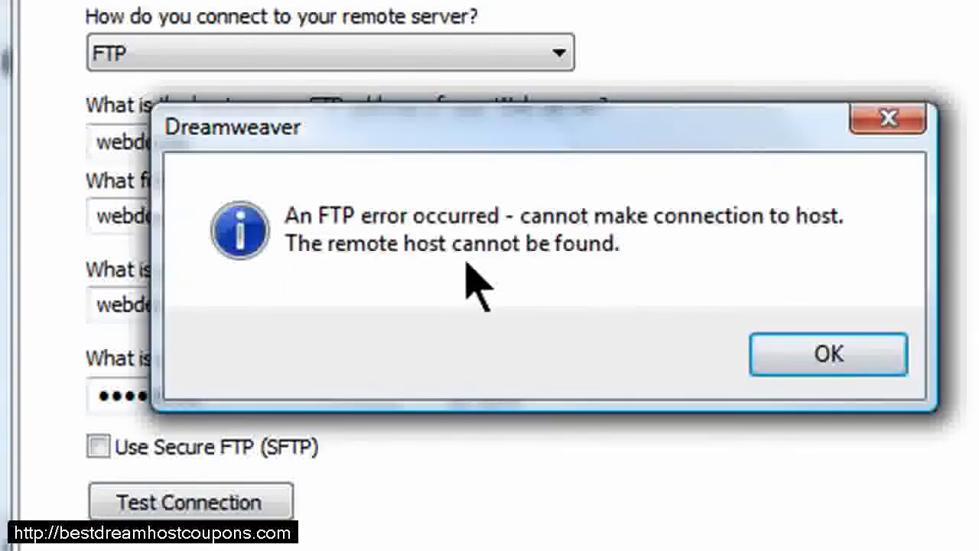
pyautogui.click(847, 360)
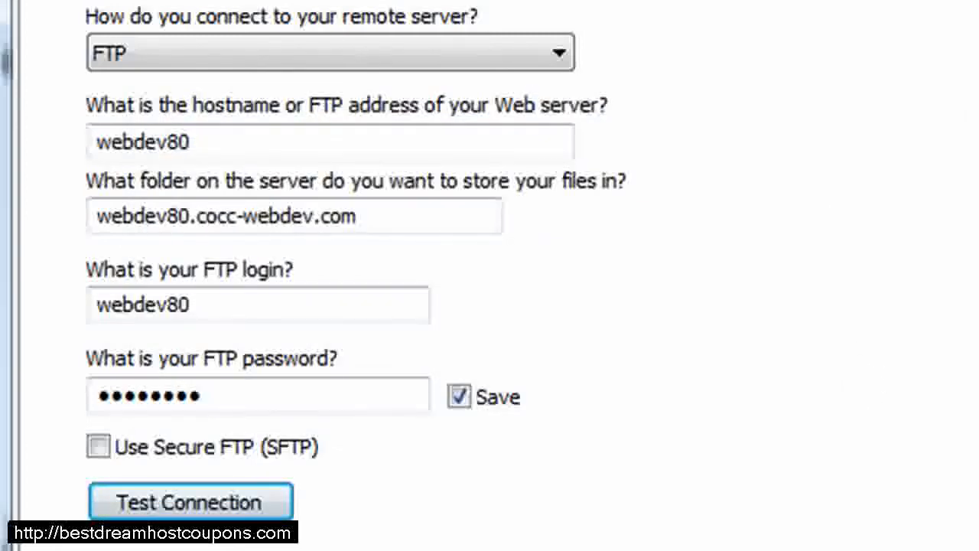
pyautogui.write('.cocc-webdev.com')
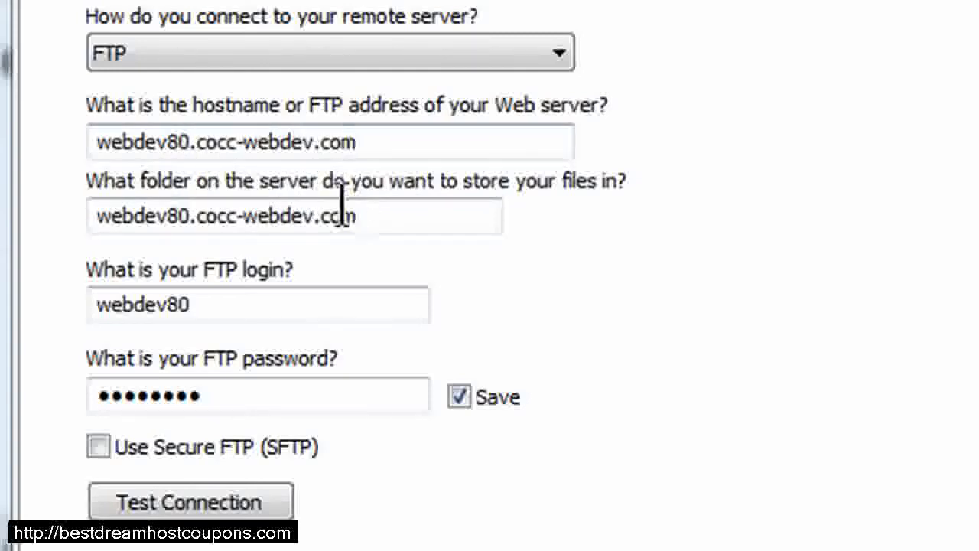
pyautogui.click(196, 508)
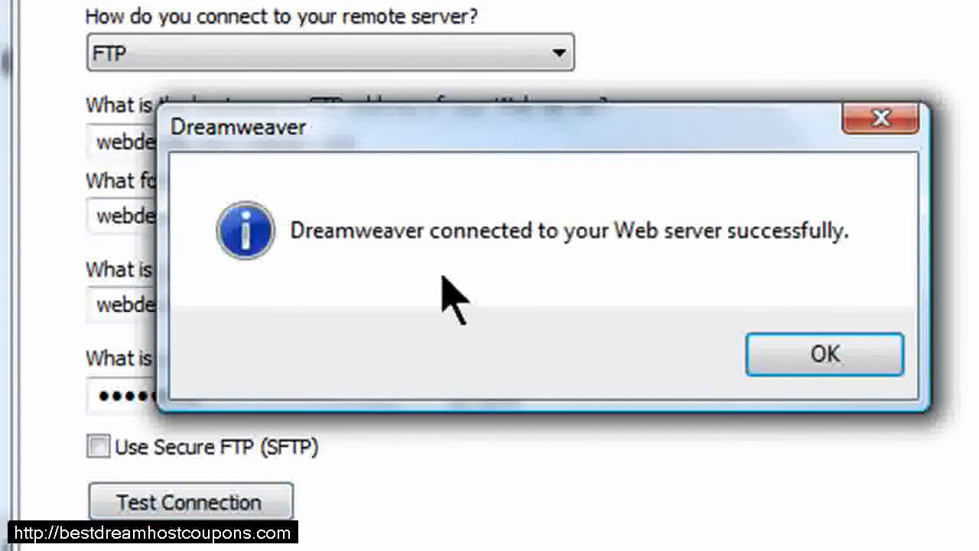
pyautogui.click(827, 363)
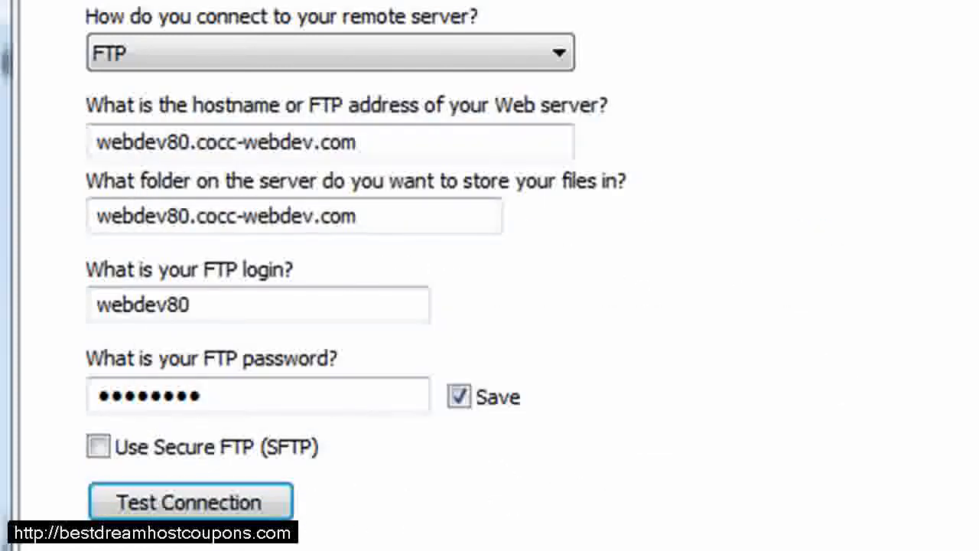
# Leave file check in and check out disabled, finish the site definition, and close Manage Sites.
pyautogui.click(750, 549)
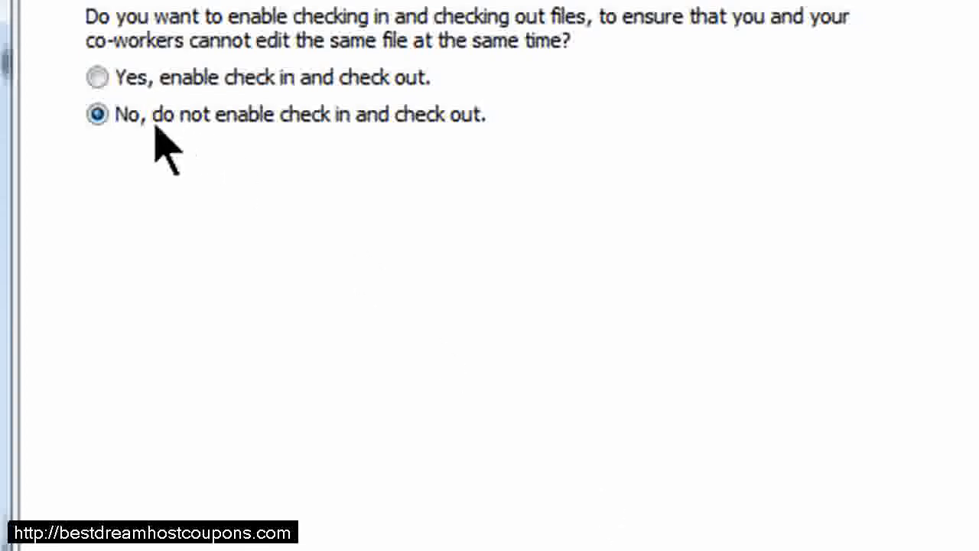
pyautogui.click(749, 549)
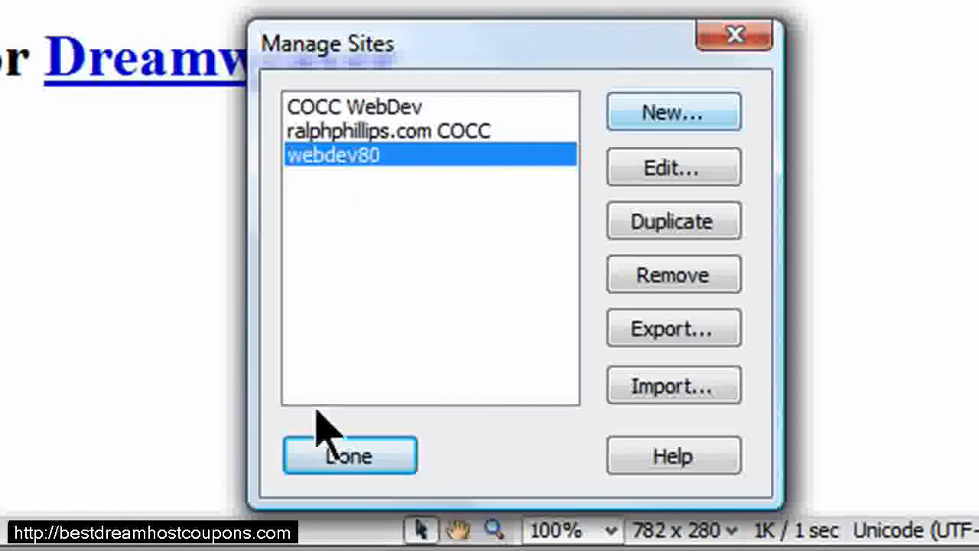
pyautogui.click(344, 459)
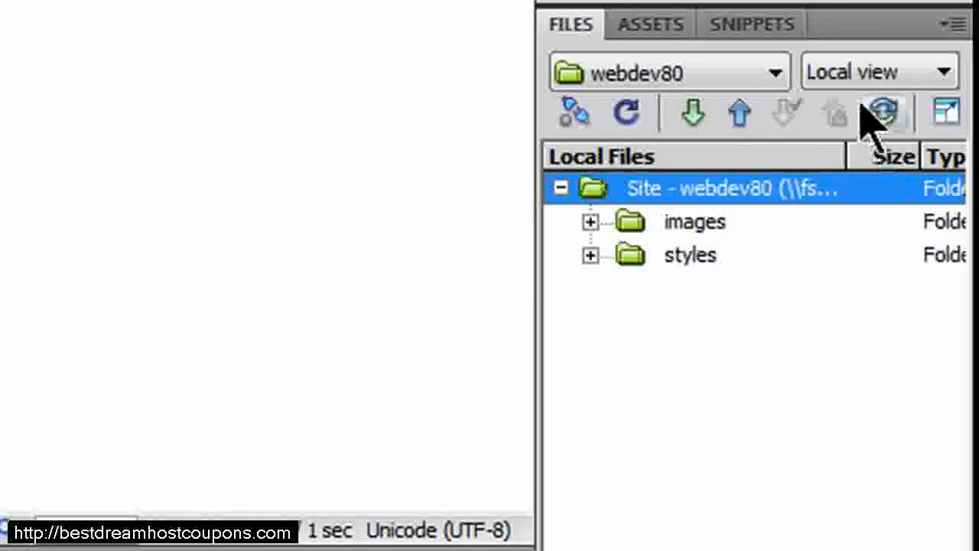
# Switch the Files panel to the remote site view and back to the local files.
pyautogui.click(945, 73)
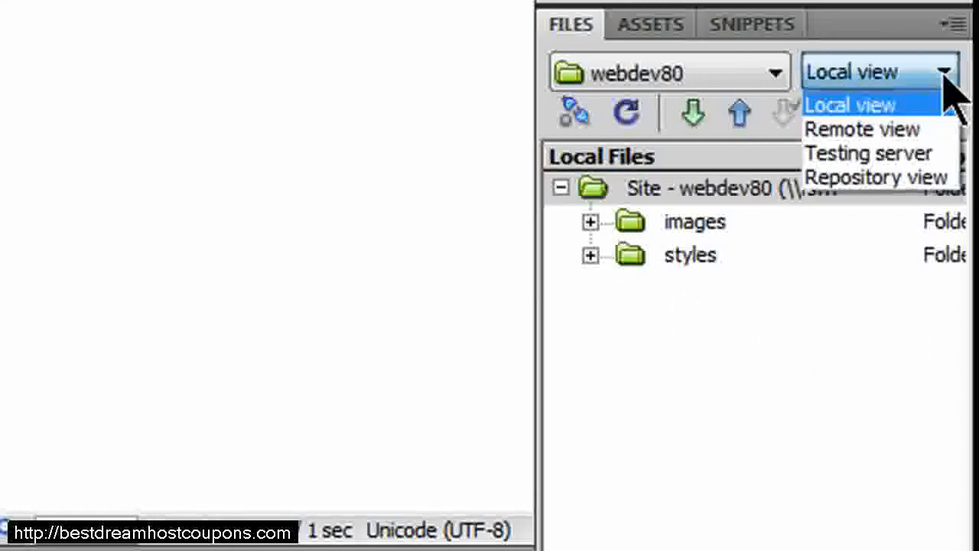
pyautogui.click(906, 132)
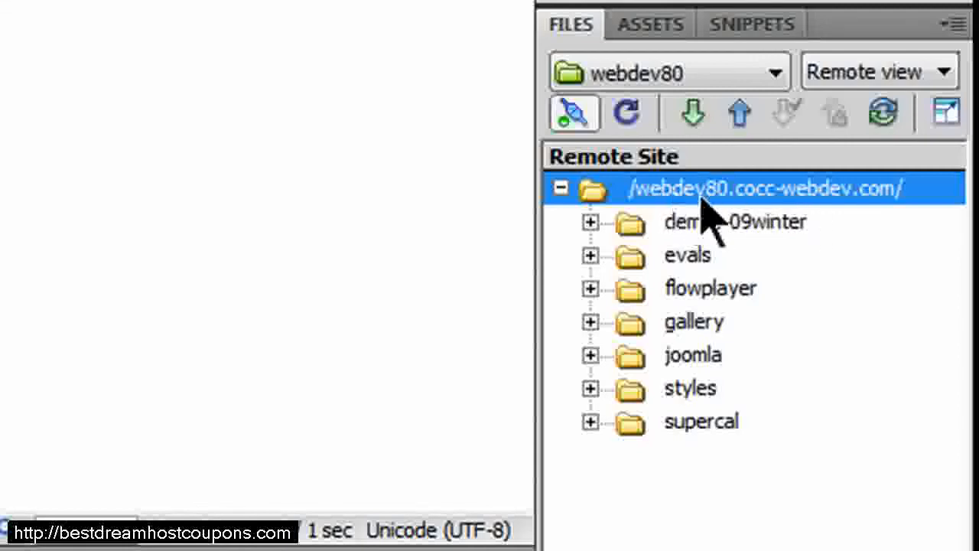
pyautogui.click(944, 72)
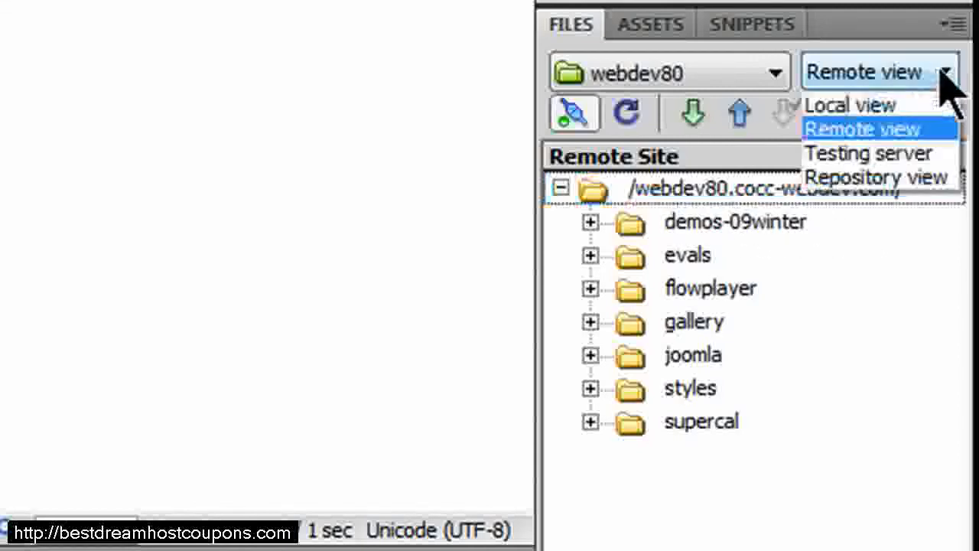
pyautogui.click(826, 103)
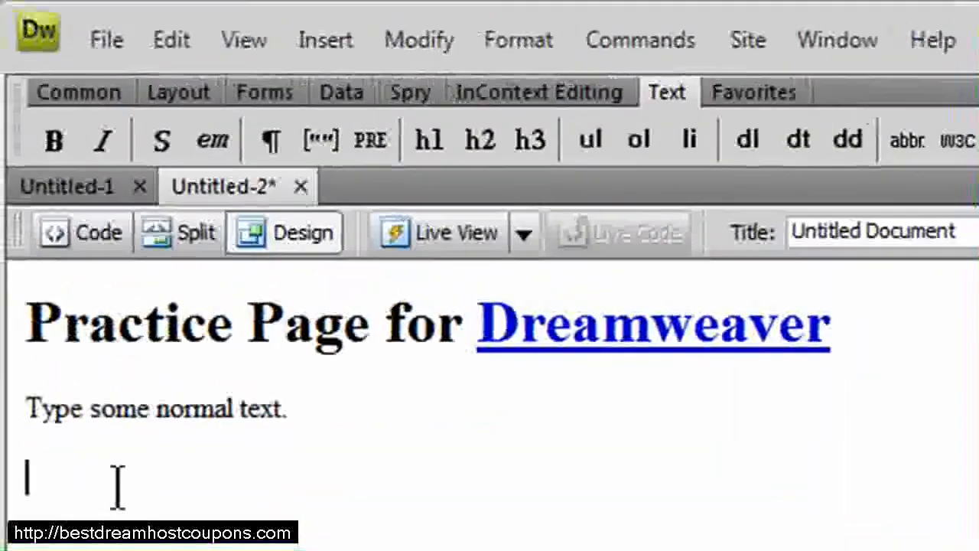
# Save the practice page as practice1.html in the demos-09summer folder.
pyautogui.click(107, 39)
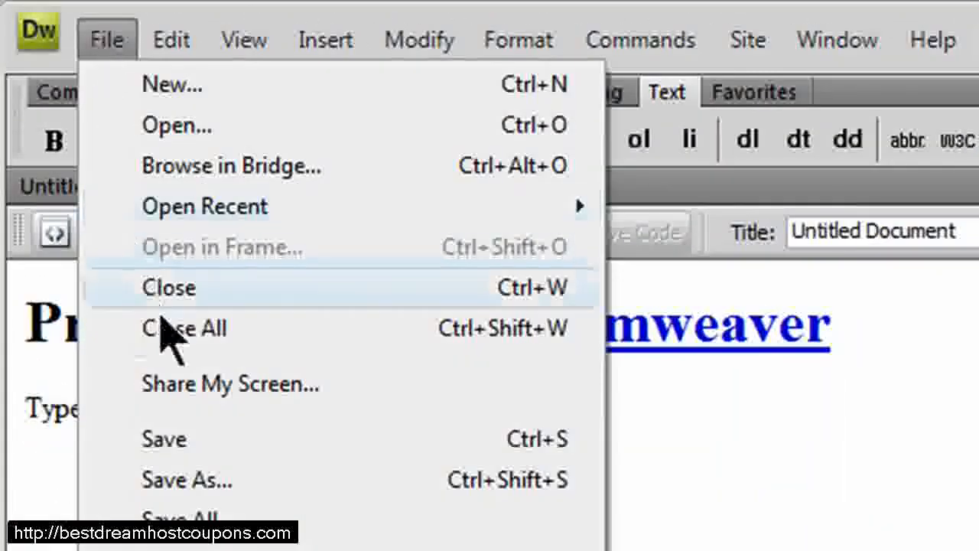
pyautogui.click(203, 469)
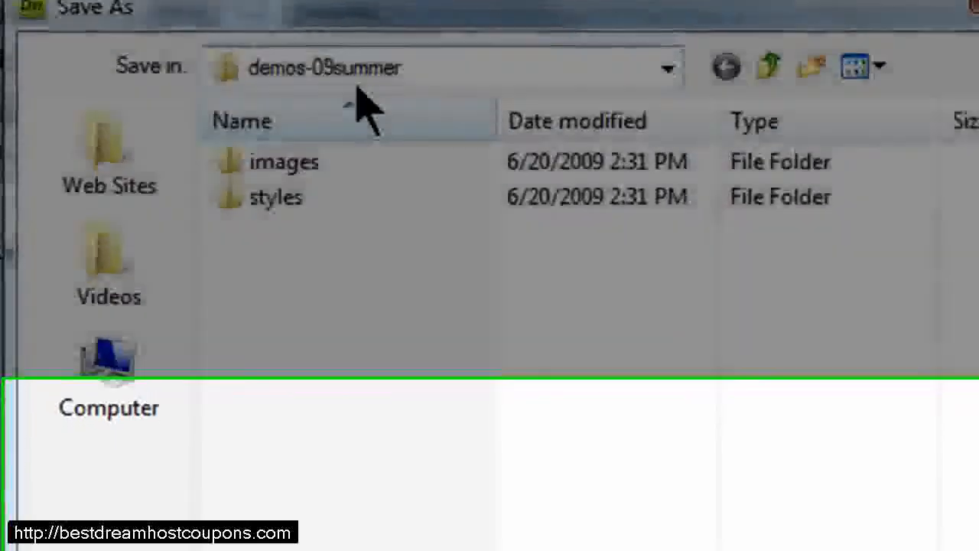
pyautogui.write('prac')
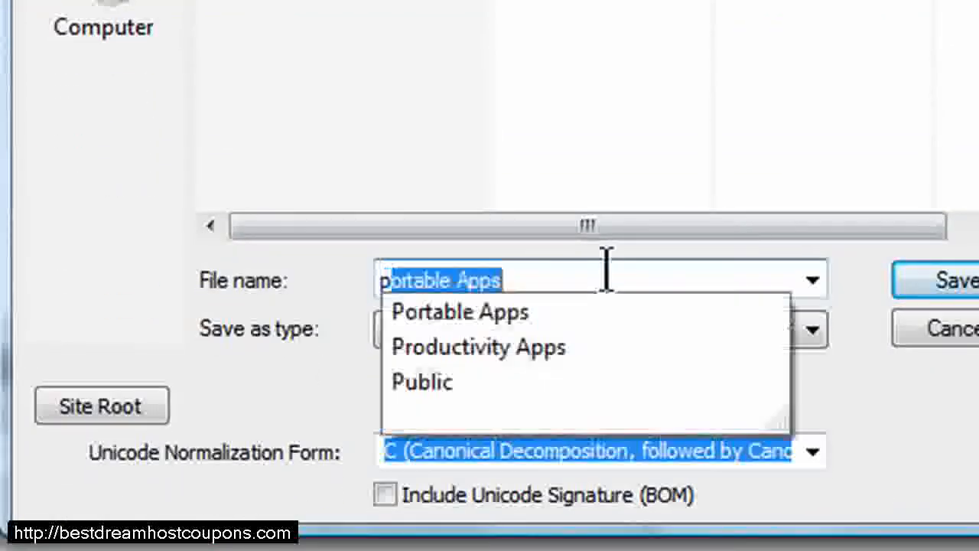
pyautogui.write('tice1.html')
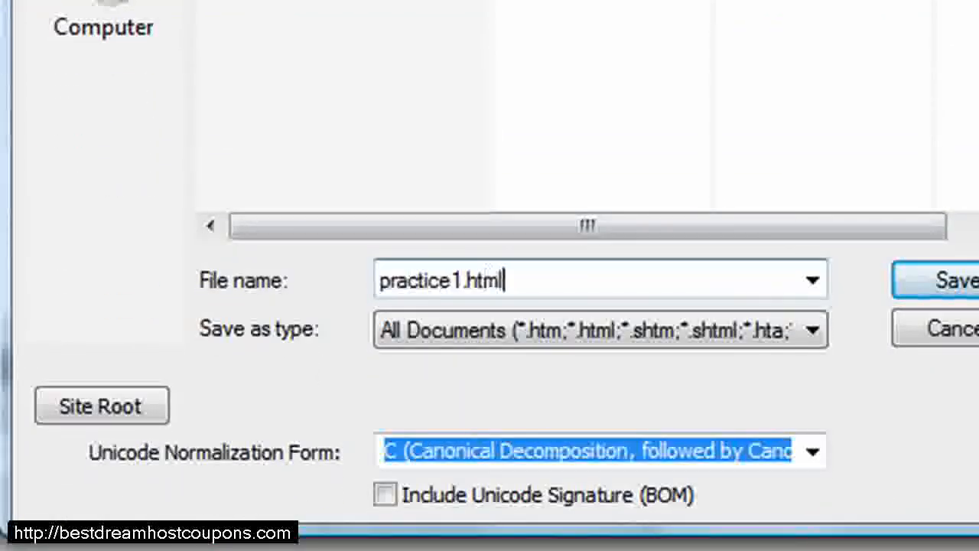
pyautogui.press('Return')
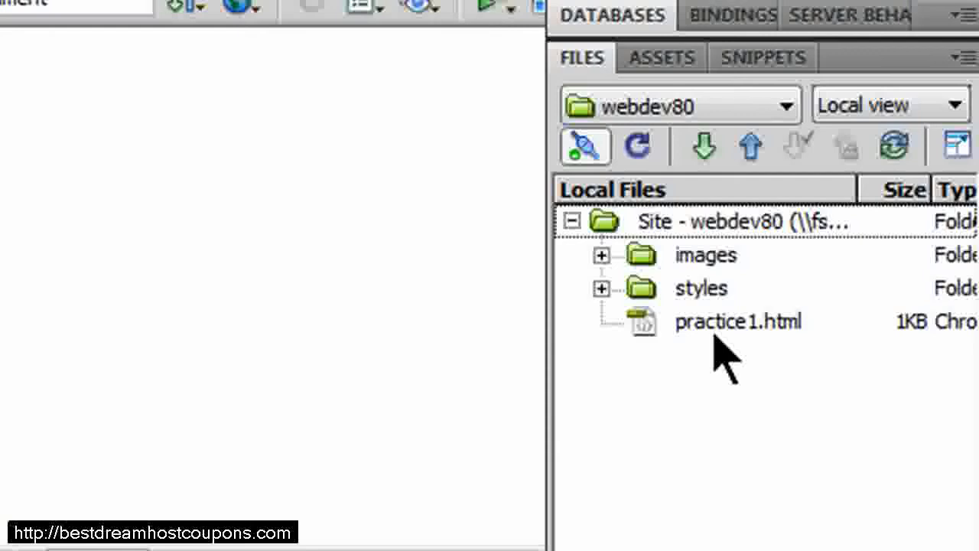
# Upload practice1.html to the remote server without its dependent files.
pyautogui.click(715, 327)
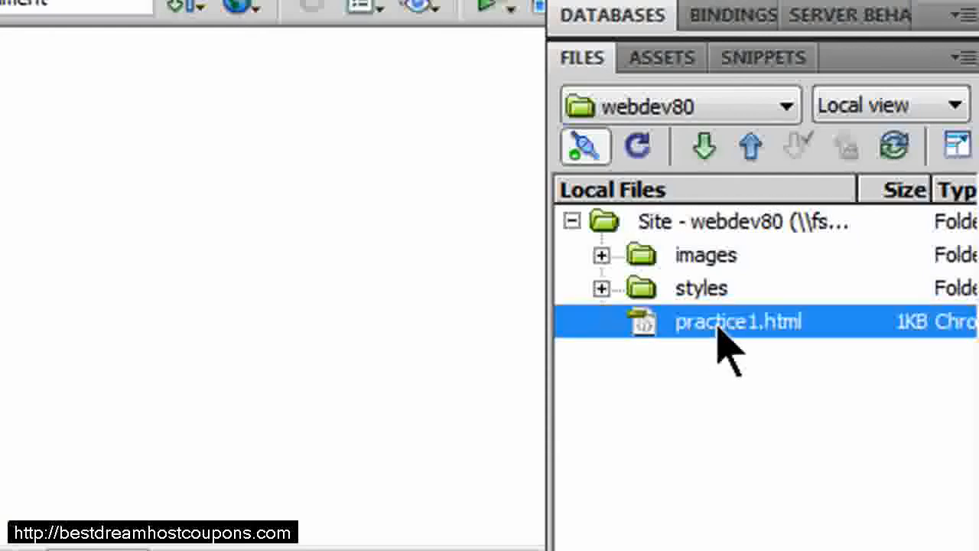
pyautogui.click(752, 147)
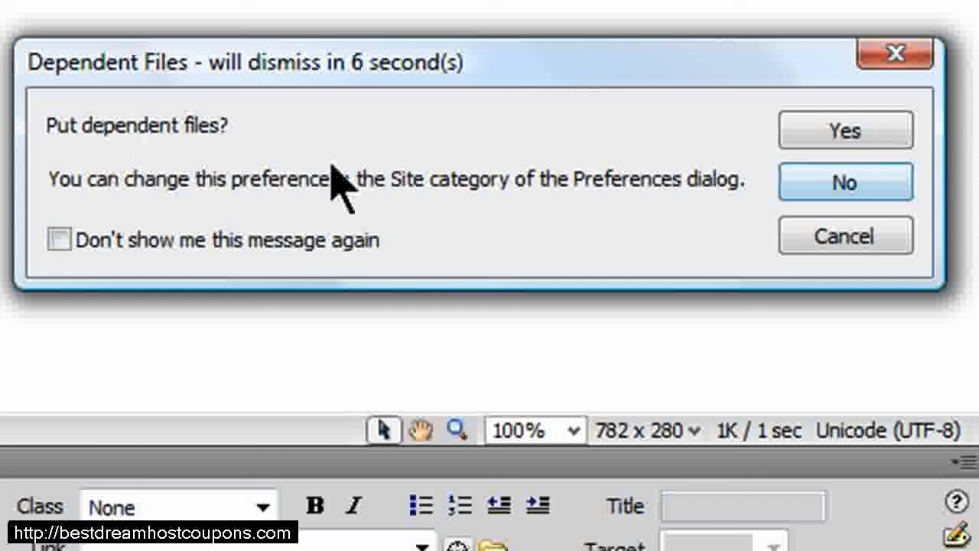
pyautogui.click(841, 177)
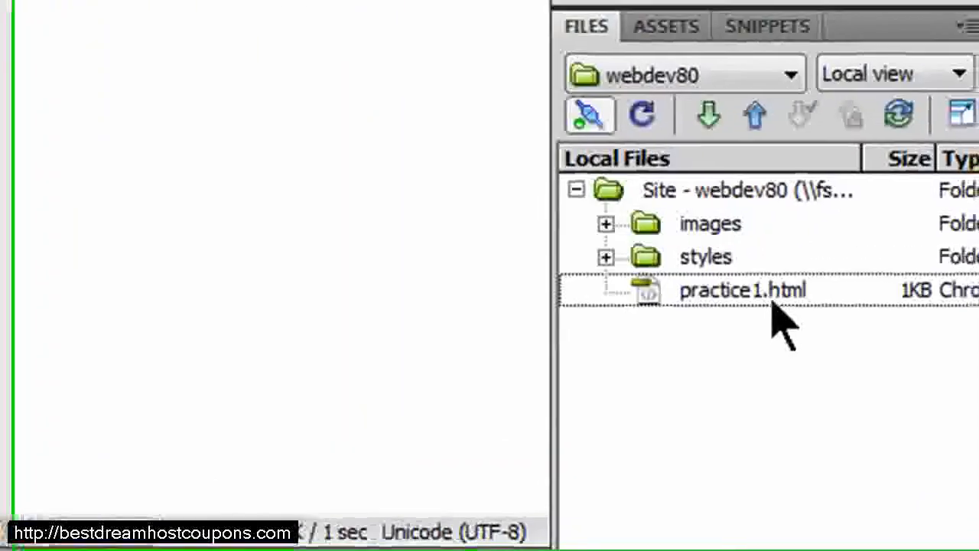
# Switch to the remote site view to check the uploaded file, then return to the local view.
pyautogui.click(947, 80)
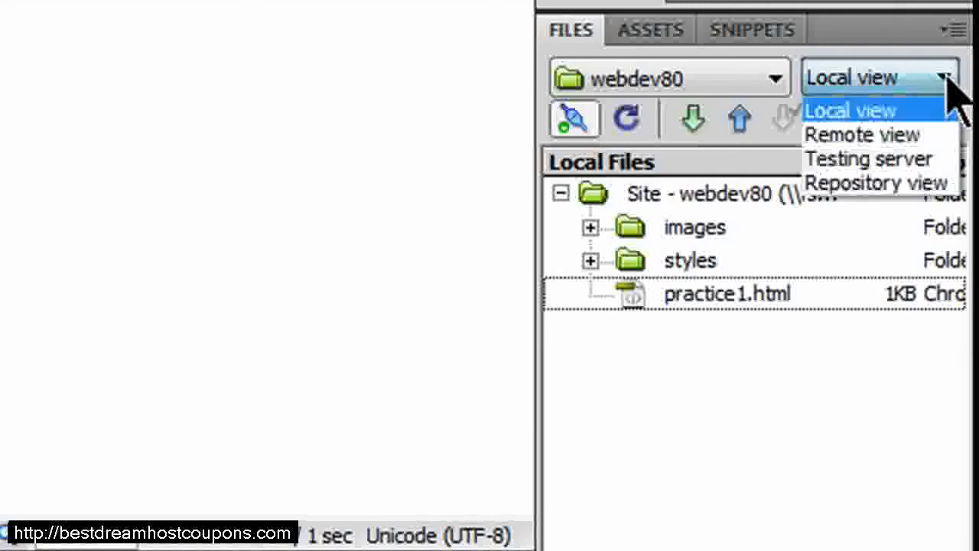
pyautogui.click(888, 138)
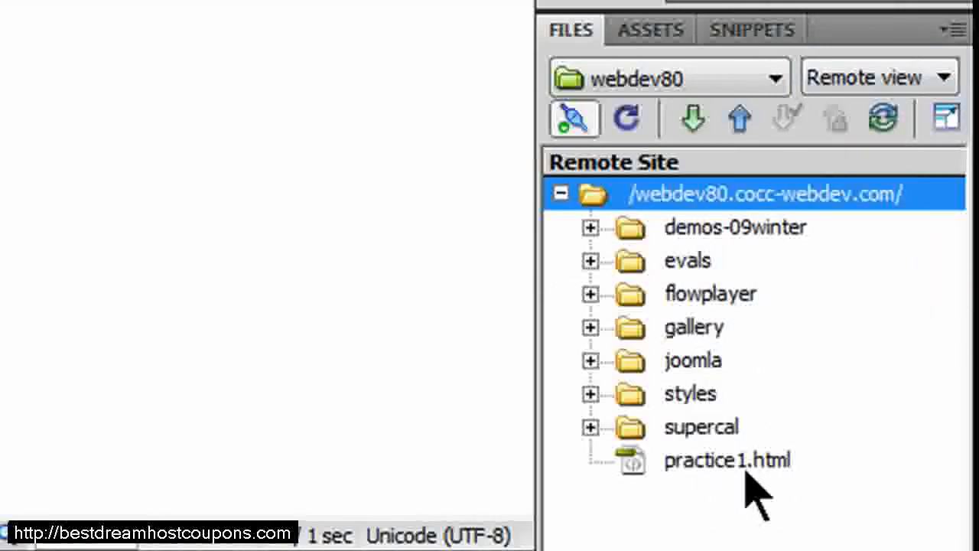
pyautogui.click(952, 75)
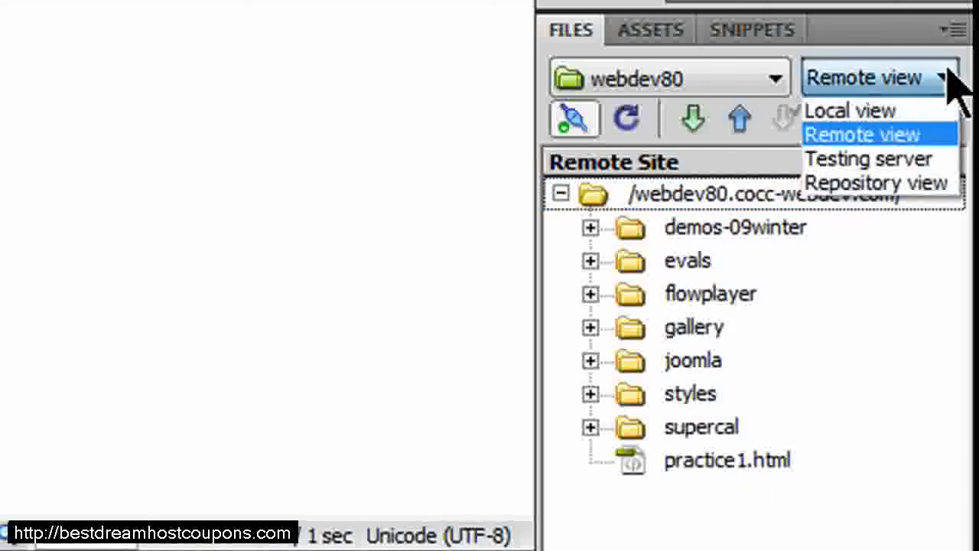
pyautogui.click(884, 115)
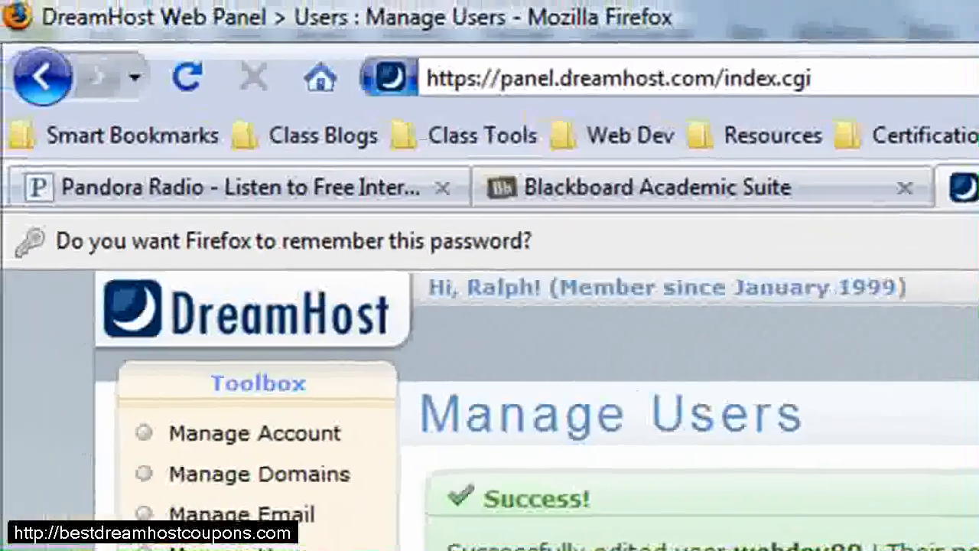
# Switch to Firefox, open a new tab, and enter webdev80 in the address bar.
pyautogui.hotkey('ctrl', 't')
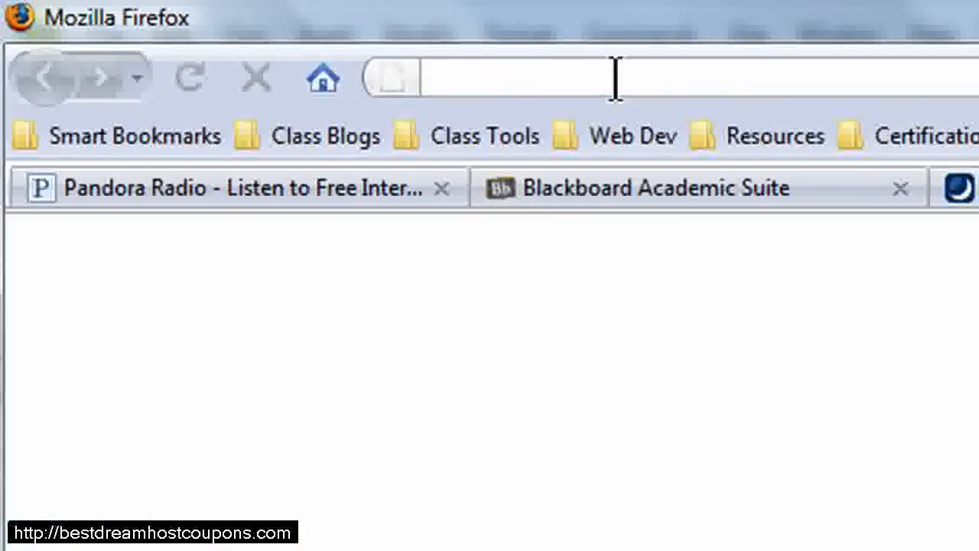
pyautogui.write('webdev80')
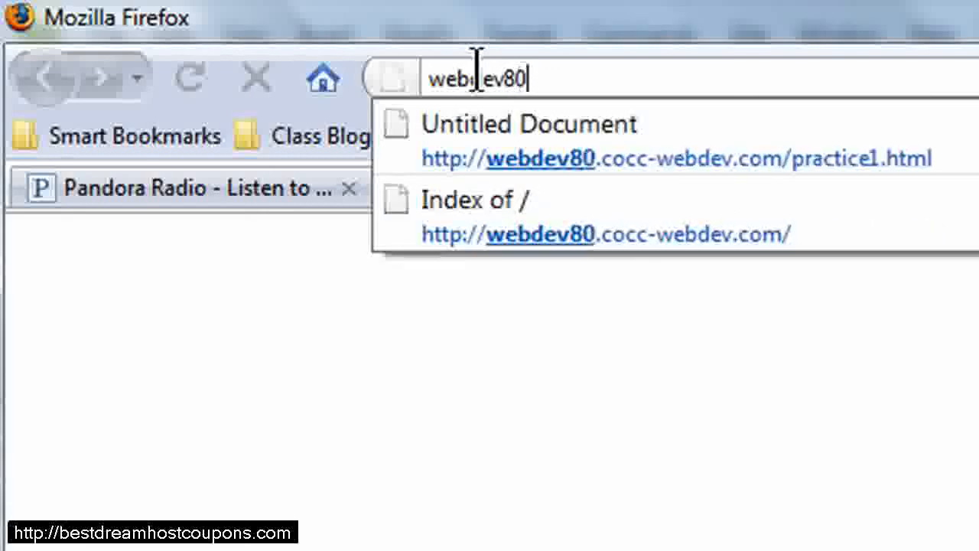